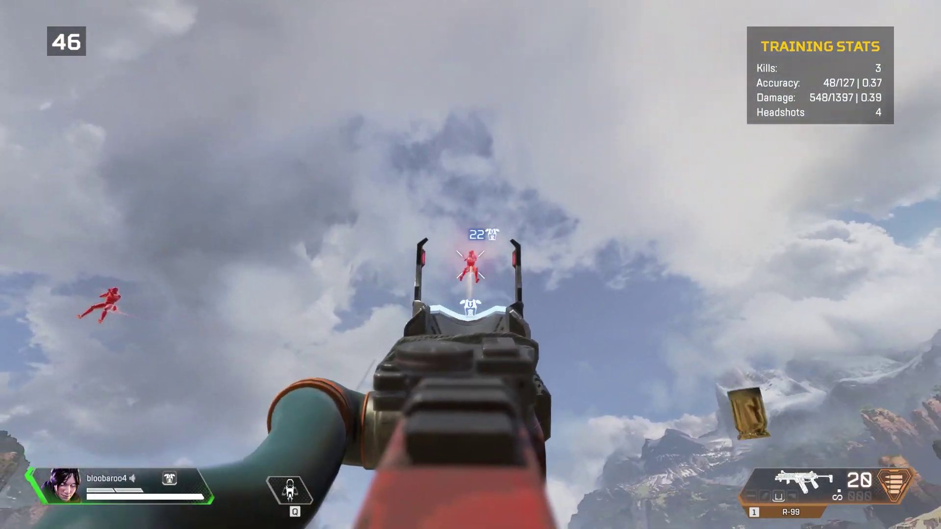
pyautogui.moveTo(471, 265); pyautogui.dragTo(470, 264)
pyautogui.press('r')
pyautogui.click(471, 265)
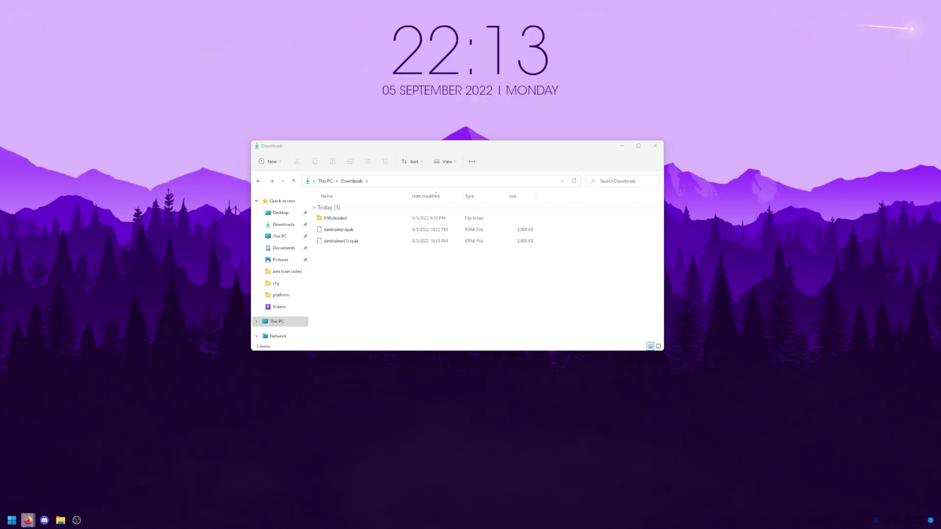
# Maximize the Firefox window showing the r5_aimtrainer GitHub repository and download the repository as a ZIP.
pyautogui.moveTo(572, 133); pyautogui.dragTo(398, 60)
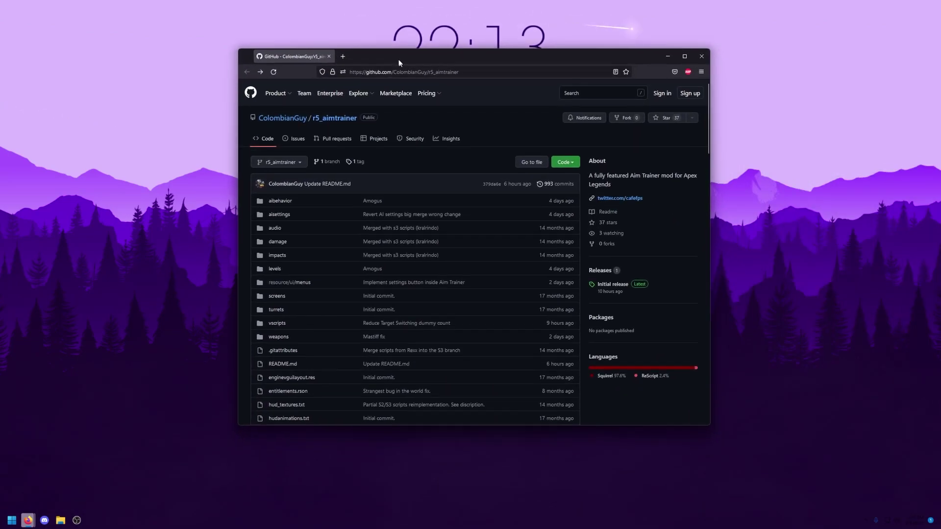
pyautogui.doubleClick(399, 60)
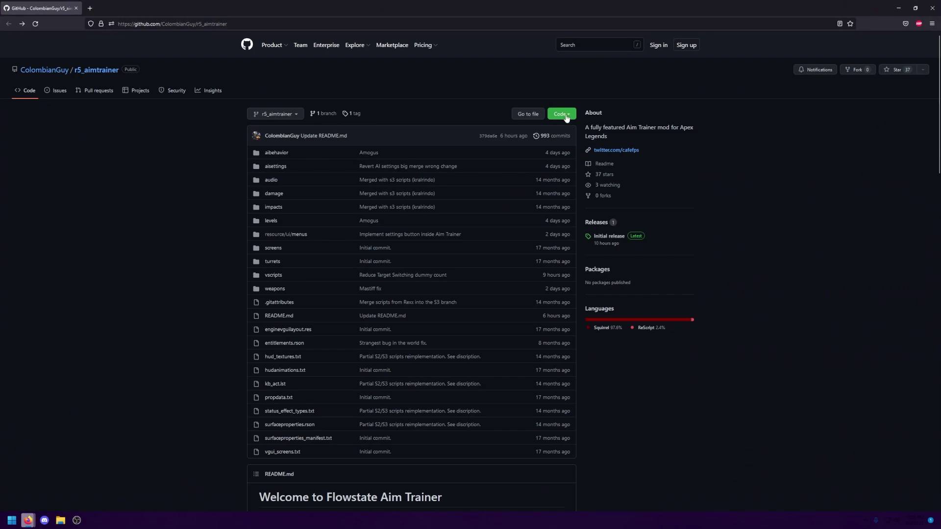
pyautogui.click(566, 118)
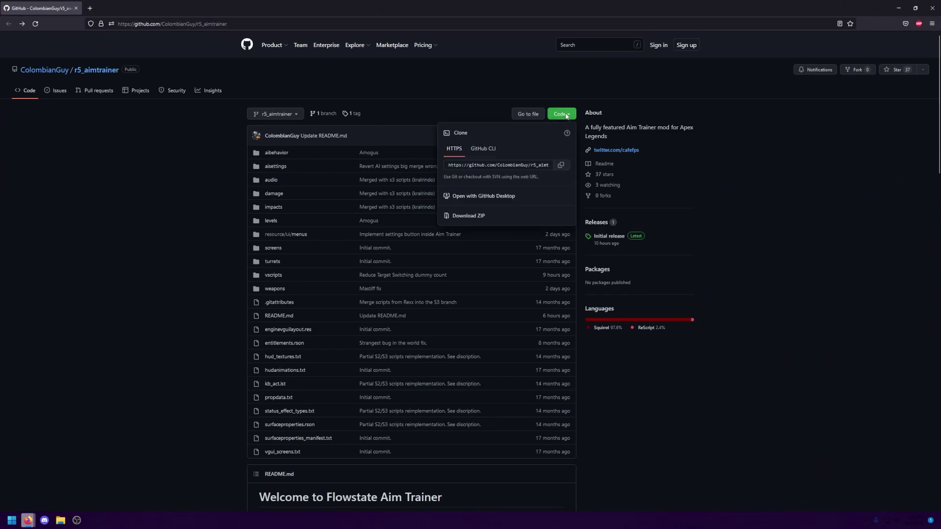
pyautogui.click(495, 220)
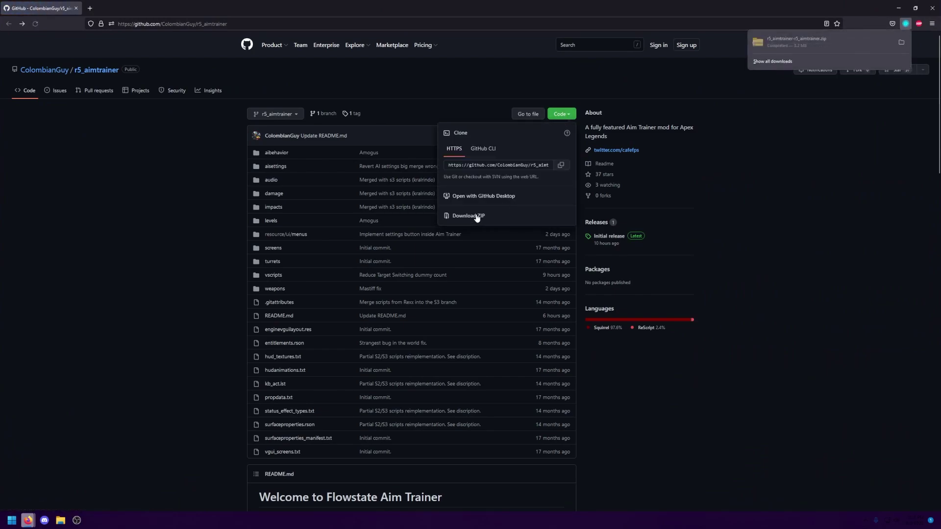
pyautogui.click(752, 155)
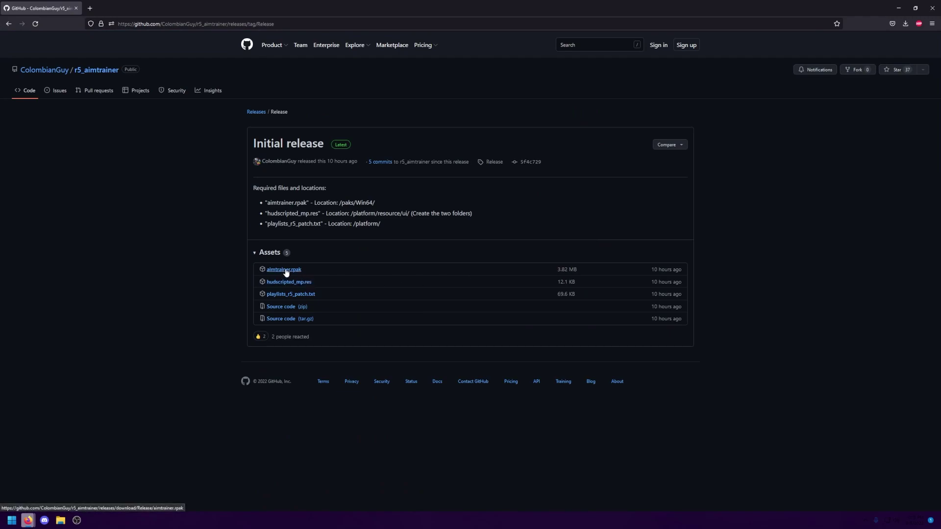
# Download aimtrainer.rpak, hudscripted_mp.res and playlists_r5_patch.txt from the Initial release assets.
pyautogui.moveTo(260, 273); pyautogui.dragTo(230, 277)
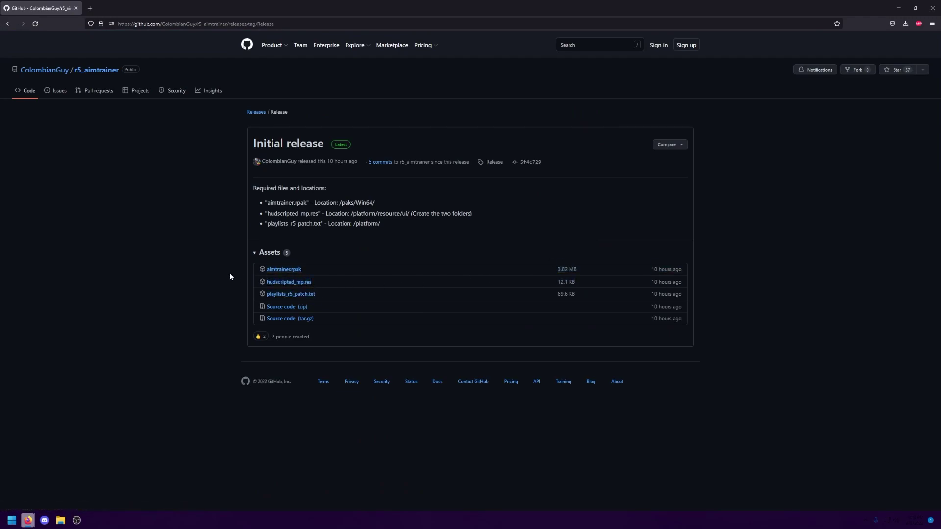
pyautogui.click(294, 271)
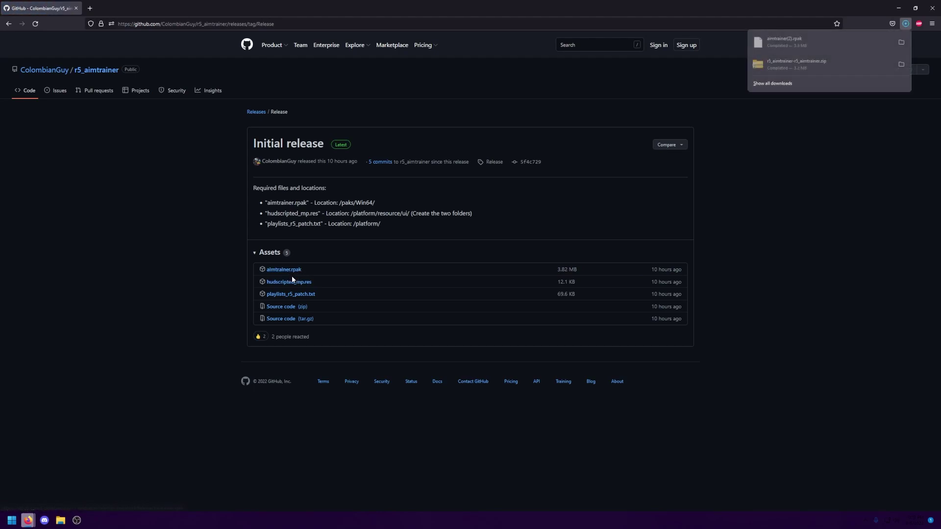
pyautogui.click(292, 280)
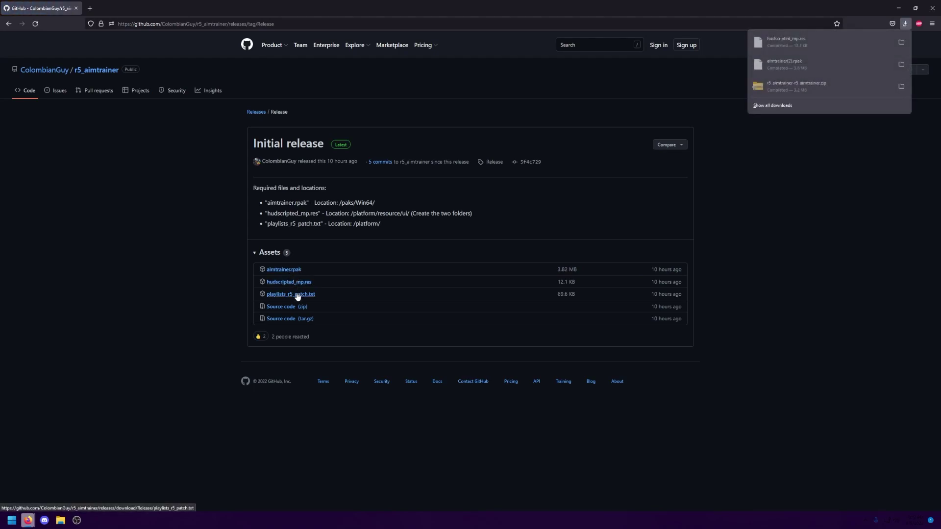
pyautogui.click(298, 295)
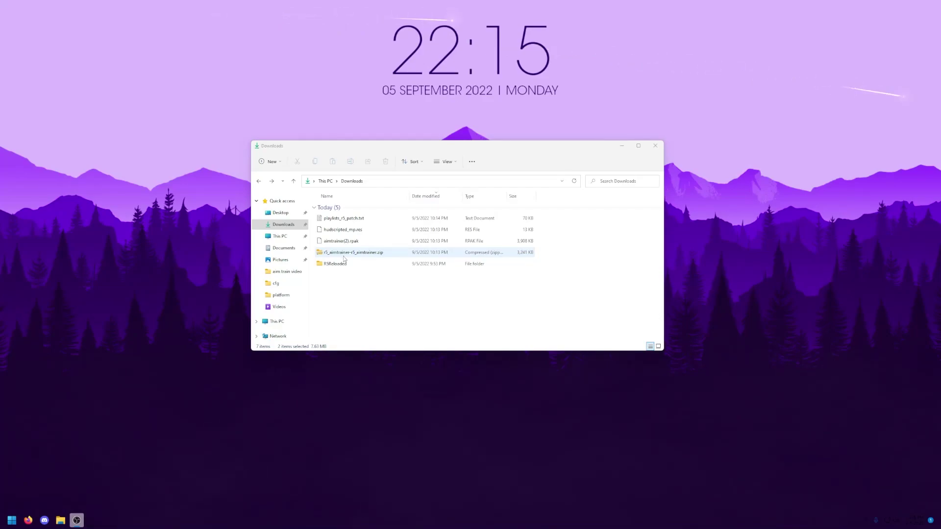
# In File Explorer, extract r5_aimtrainer-r5_aimtrainer.zip in the Downloads folder and delete the ZIP archive.
pyautogui.rightClick(348, 255)
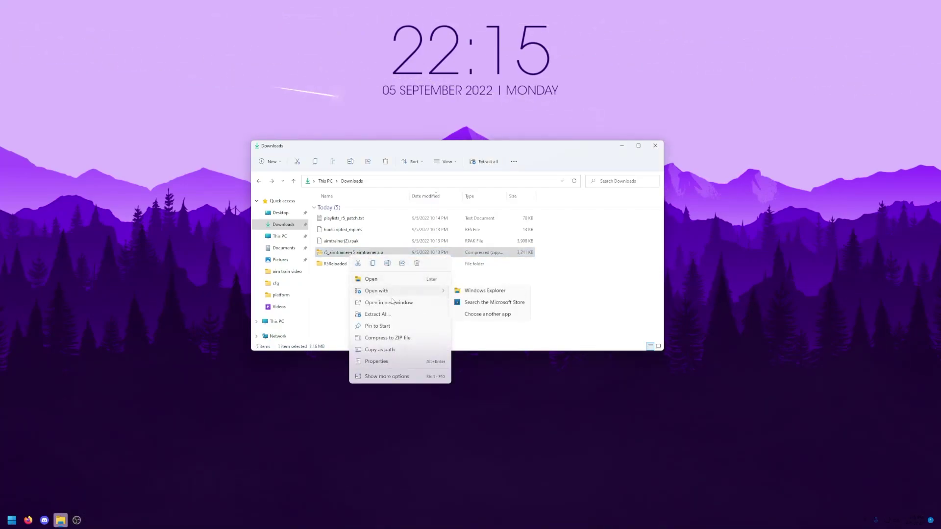
pyautogui.click(399, 318)
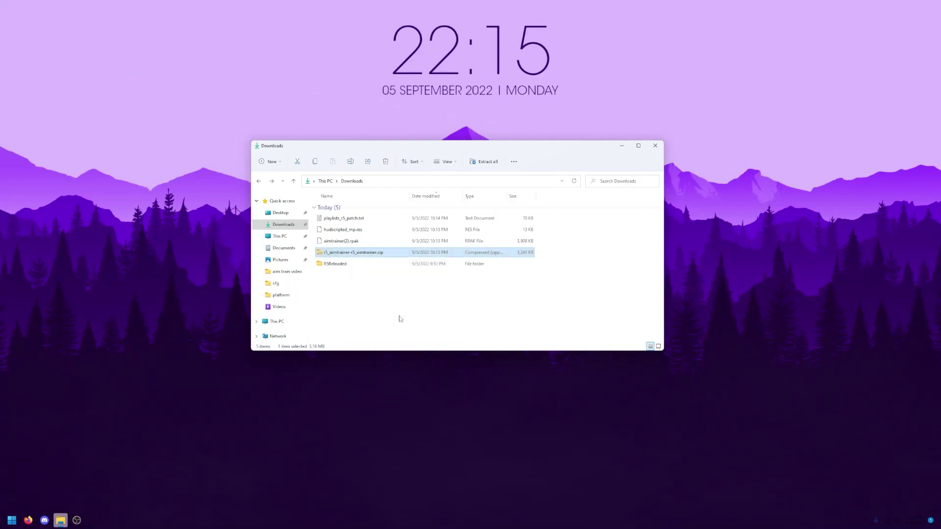
pyautogui.click(537, 331)
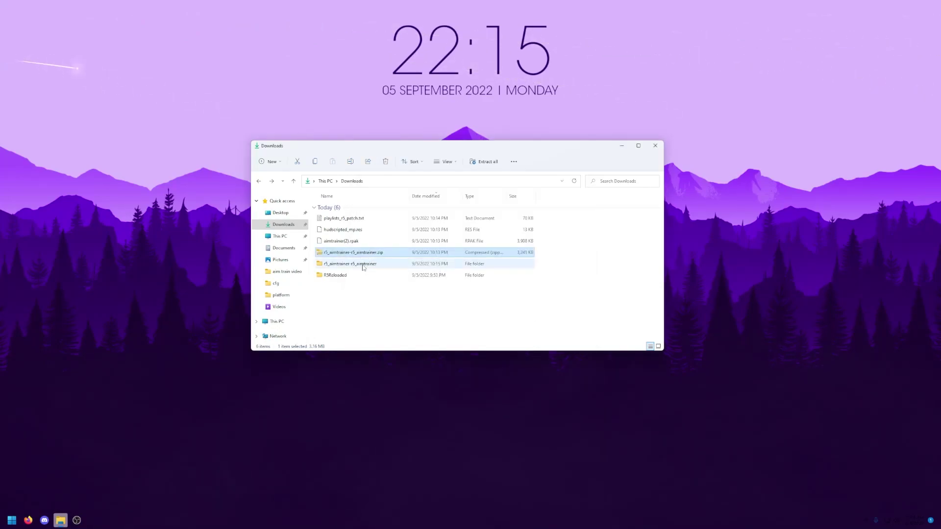
pyautogui.rightClick(375, 254)
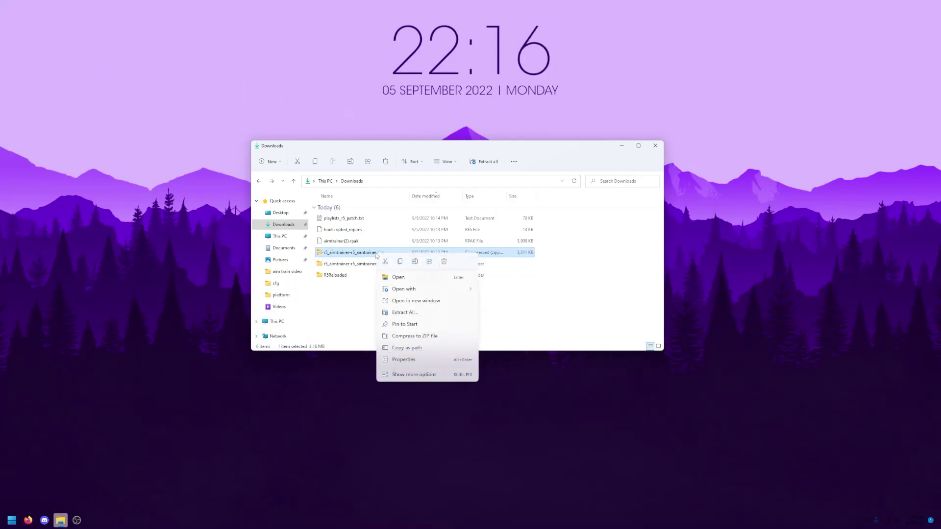
pyautogui.click(445, 261)
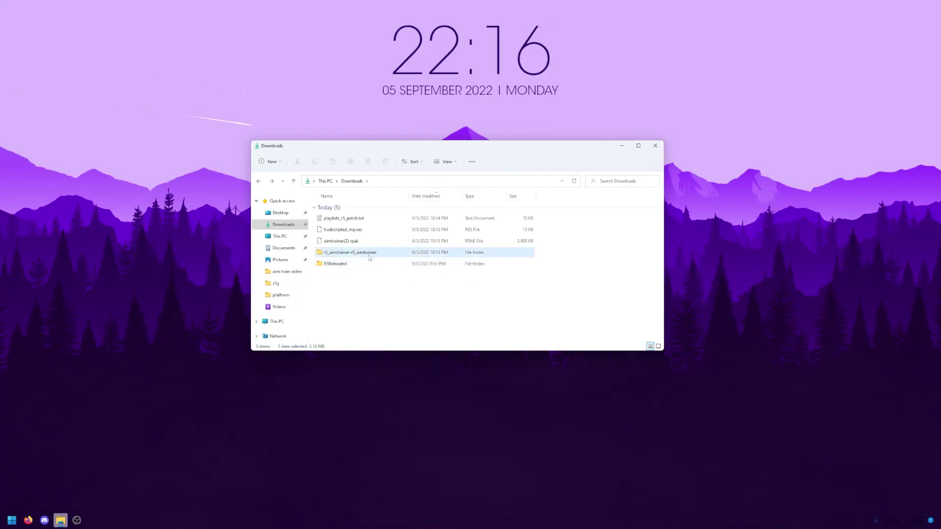
# Copy all files and folders inside the nested r5_aimtrainer-r5_aimtrainer folder.
pyautogui.doubleClick(369, 253)
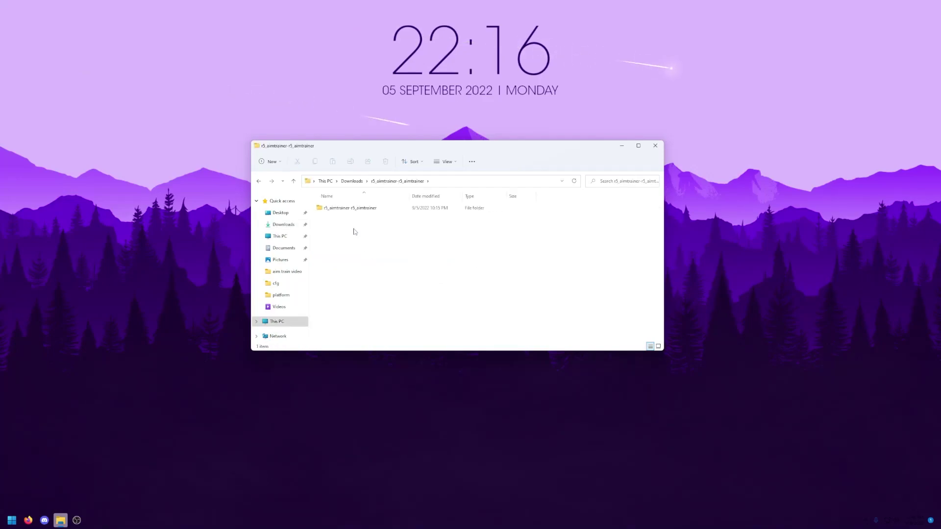
pyautogui.doubleClick(348, 209)
pyautogui.scroll(-5, 420, 265)
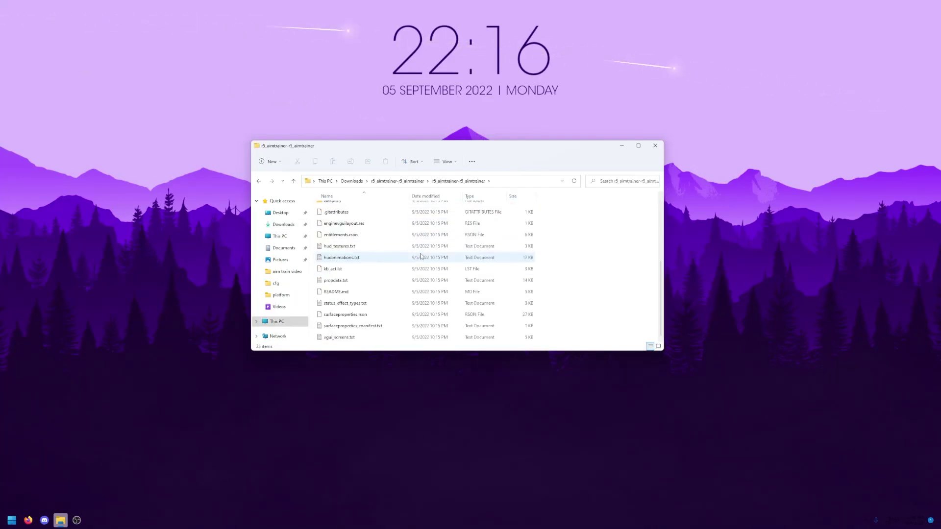
pyautogui.scroll(5, 419, 269)
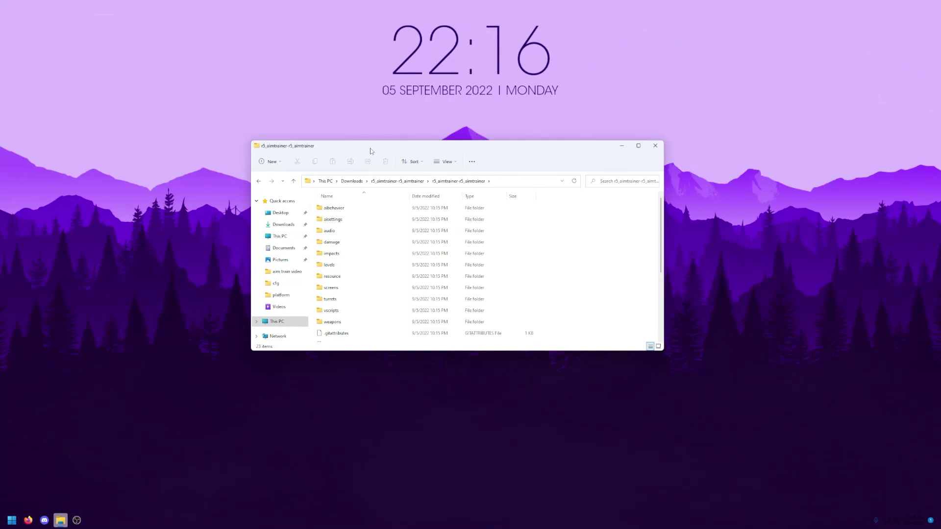
pyautogui.moveTo(371, 150)
pyautogui.mouseDown()
pyautogui.moveTo(431, 152)
pyautogui.moveTo(382, 156)
pyautogui.mouseUp()
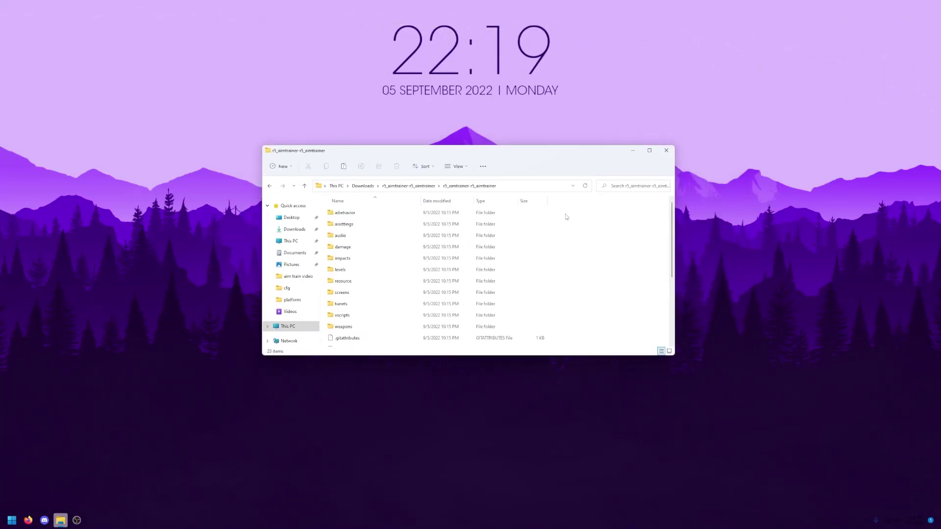
pyautogui.moveTo(565, 214); pyautogui.dragTo(456, 346)
pyautogui.rightClick(456, 345)
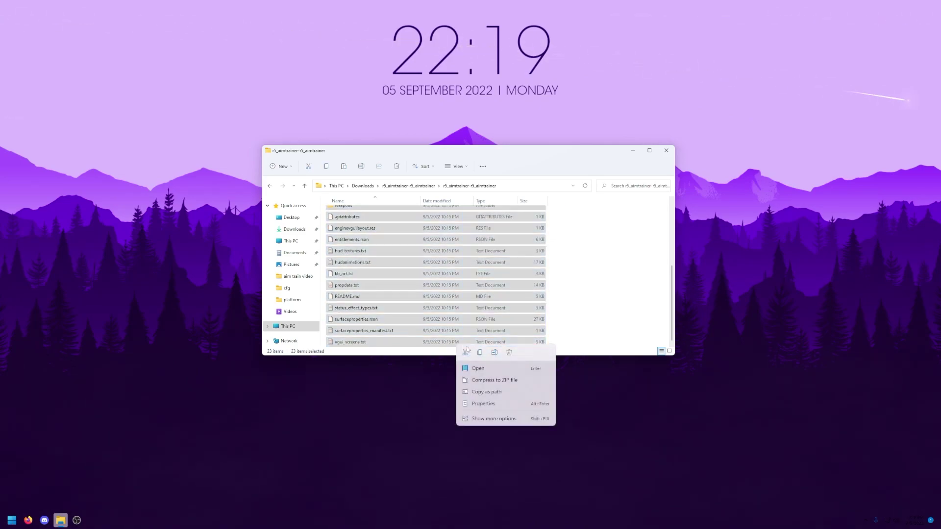
pyautogui.click(479, 352)
# Delete everything in the platform/scripts folder of the R5Reloaded directory in Downloads.
pyautogui.click(409, 186)
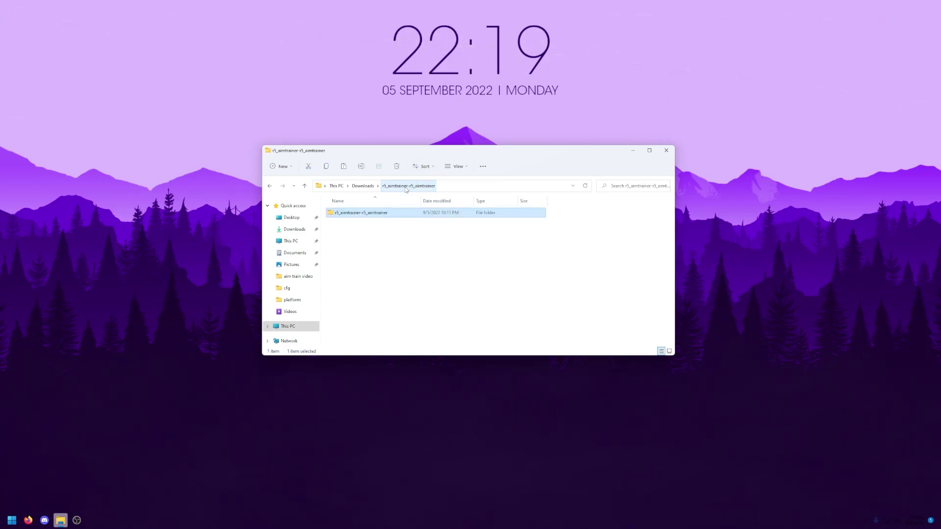
pyautogui.click(362, 185)
pyautogui.doubleClick(364, 268)
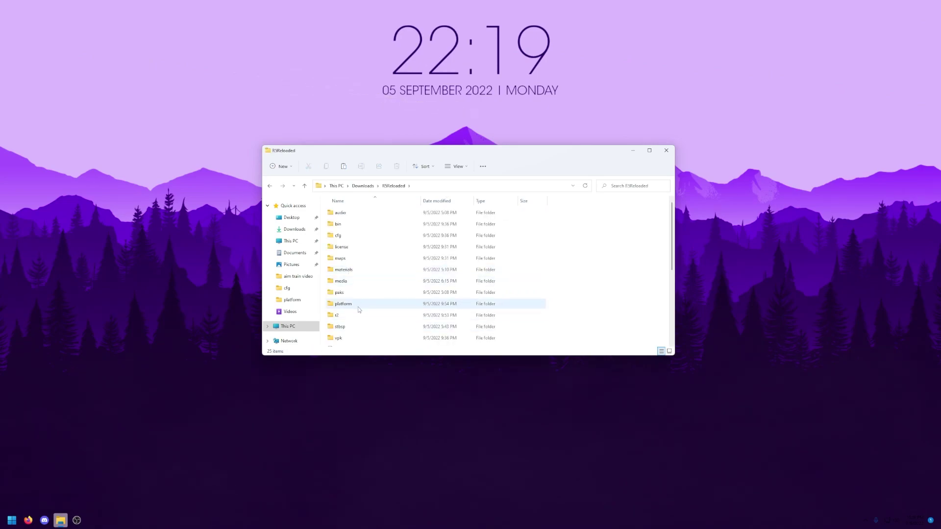
pyautogui.doubleClick(358, 305)
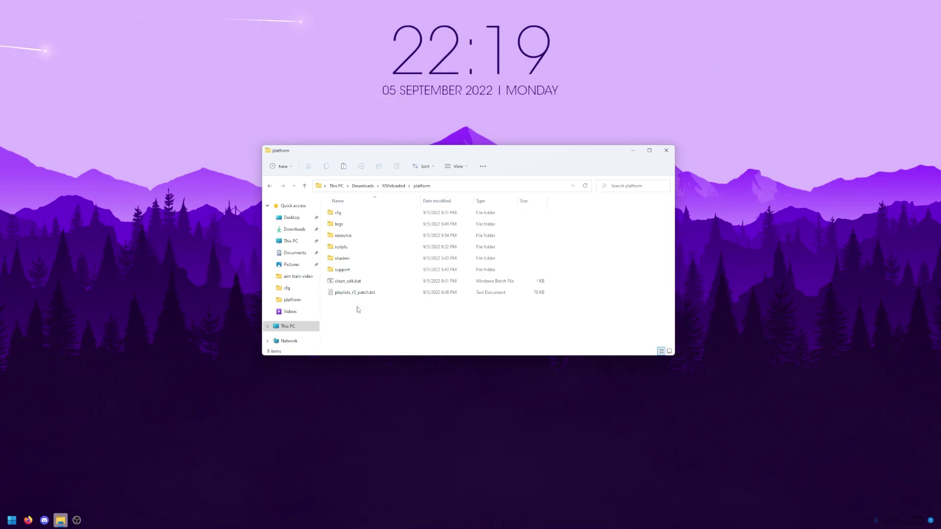
pyautogui.doubleClick(350, 250)
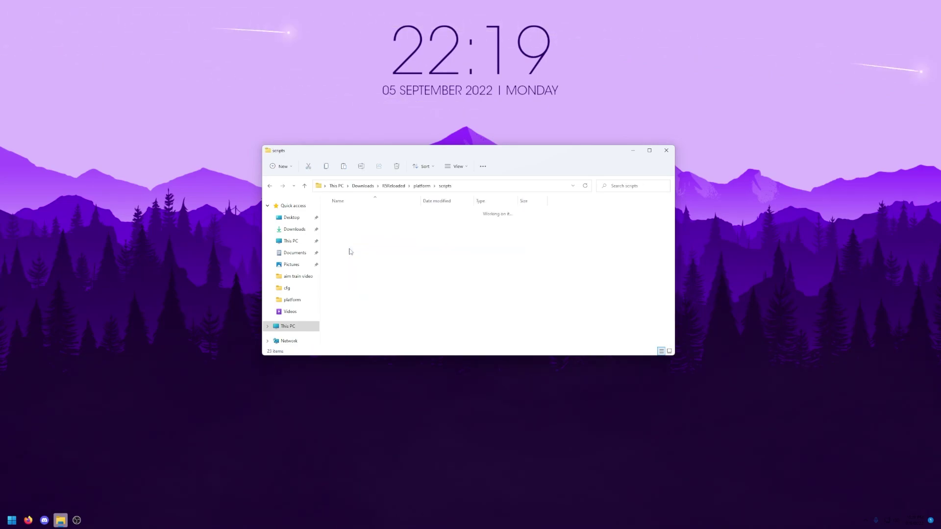
pyautogui.rightClick(631, 252)
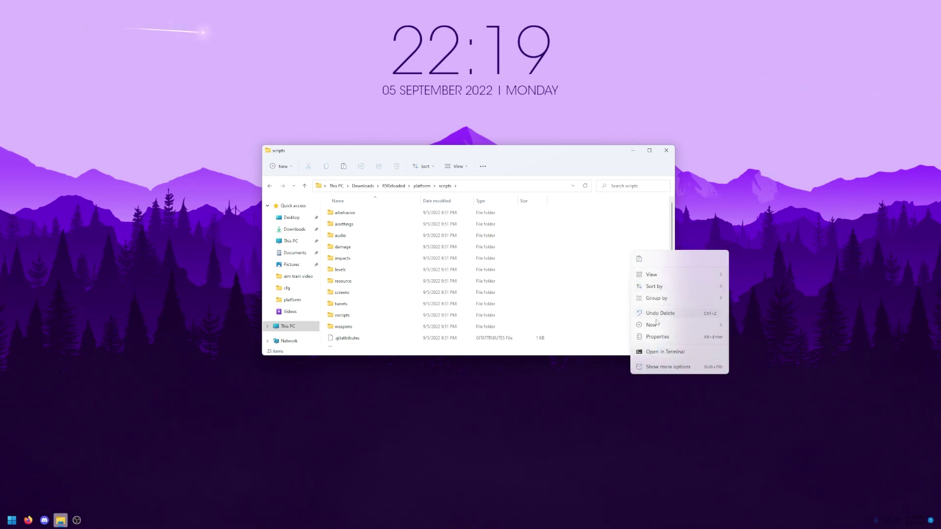
pyautogui.click(577, 215)
pyautogui.moveTo(578, 215); pyautogui.dragTo(442, 376)
pyautogui.rightClick(404, 342)
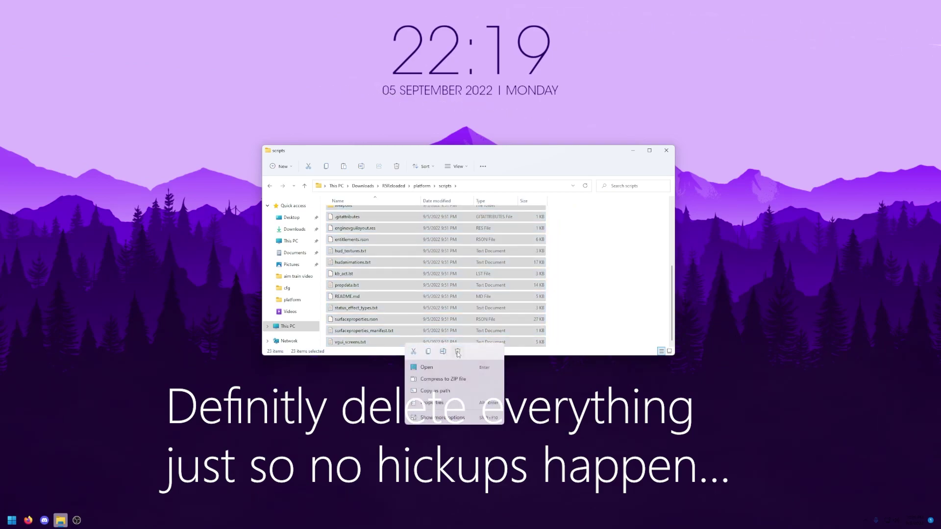
pyautogui.click(458, 353)
pyautogui.press('Delete')
# Paste the copied aim trainer files into the emptied scripts folder and leave that folder.
pyautogui.rightClick(403, 268)
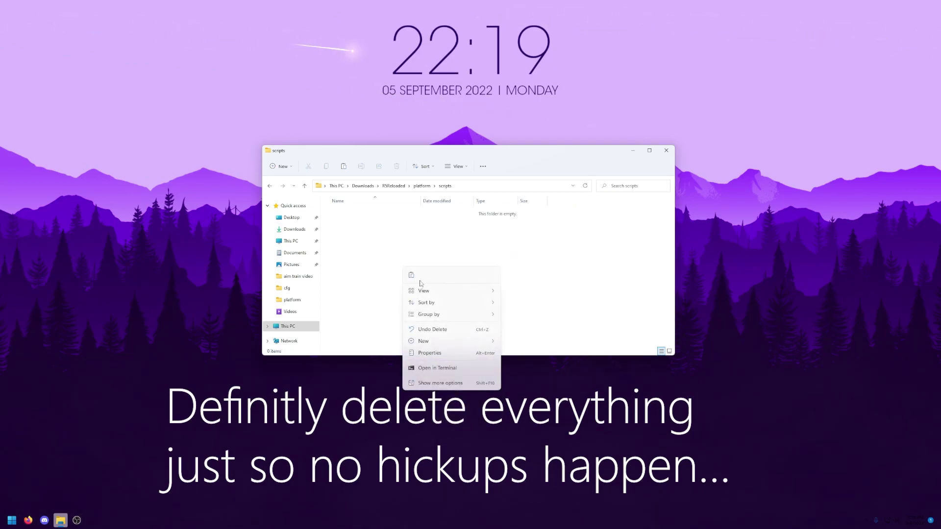
pyautogui.click(411, 276)
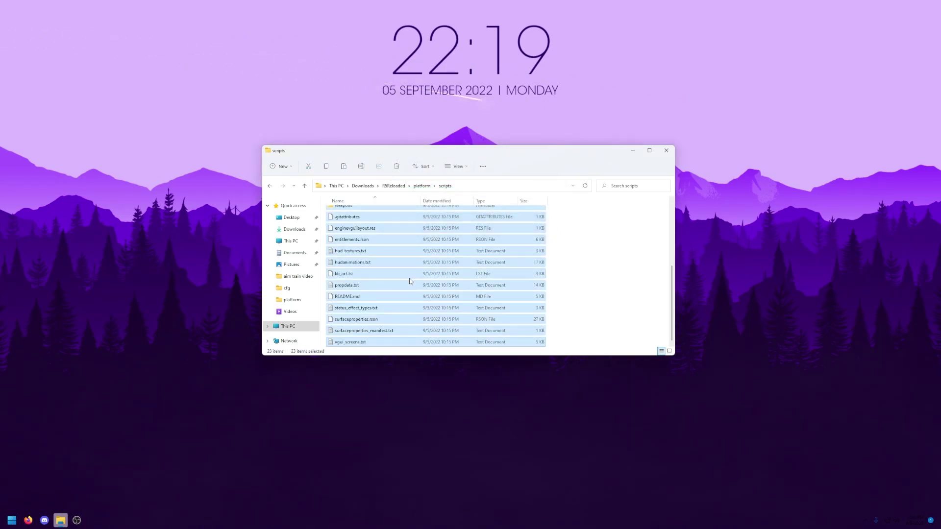
pyautogui.click(410, 281)
pyautogui.hotkey('alt', 'Up')
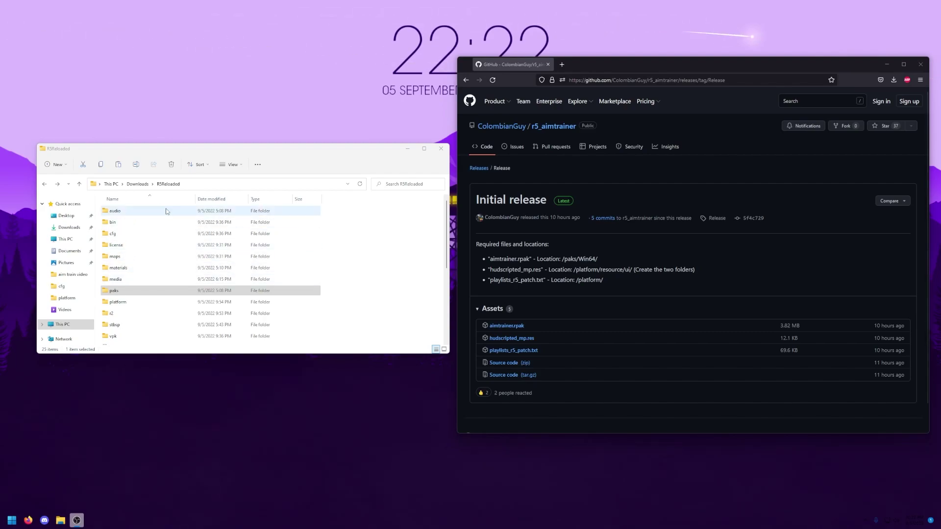
# Open the paks/Win64 folder inside the R5Reloaded directory.
pyautogui.click(142, 294)
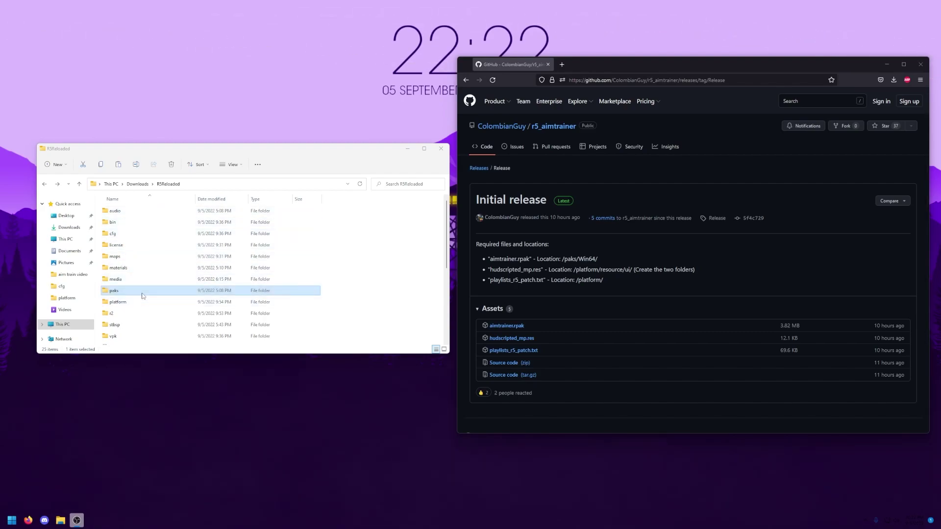
pyautogui.doubleClick(143, 296)
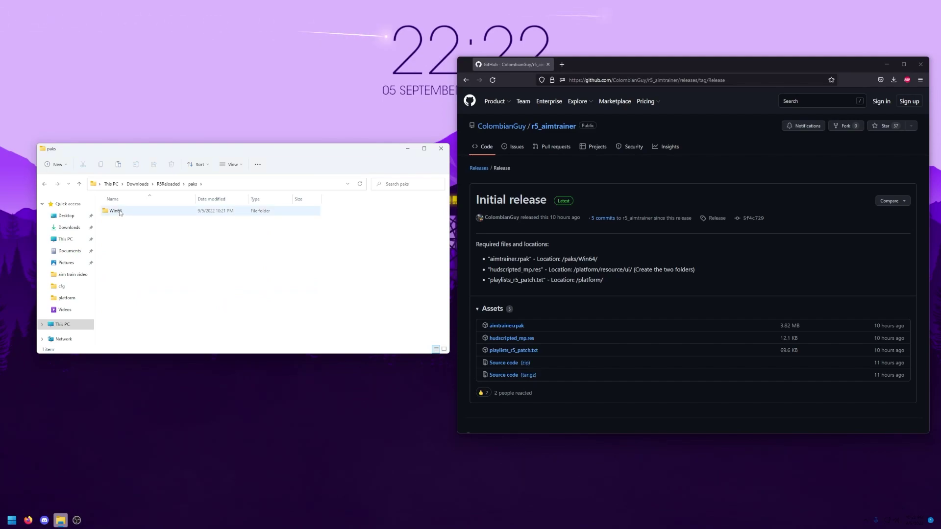
pyautogui.doubleClick(124, 212)
# Try moving playlists_r5_patch.txt from the Firefox downloads list into the Win64 folder, and delete it from there.
pyautogui.click(893, 80)
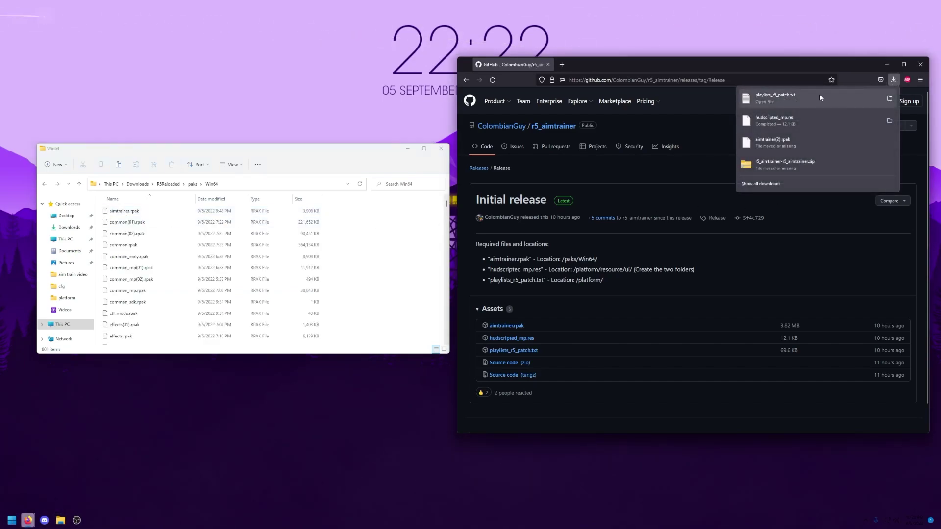
pyautogui.moveTo(820, 104); pyautogui.dragTo(342, 332)
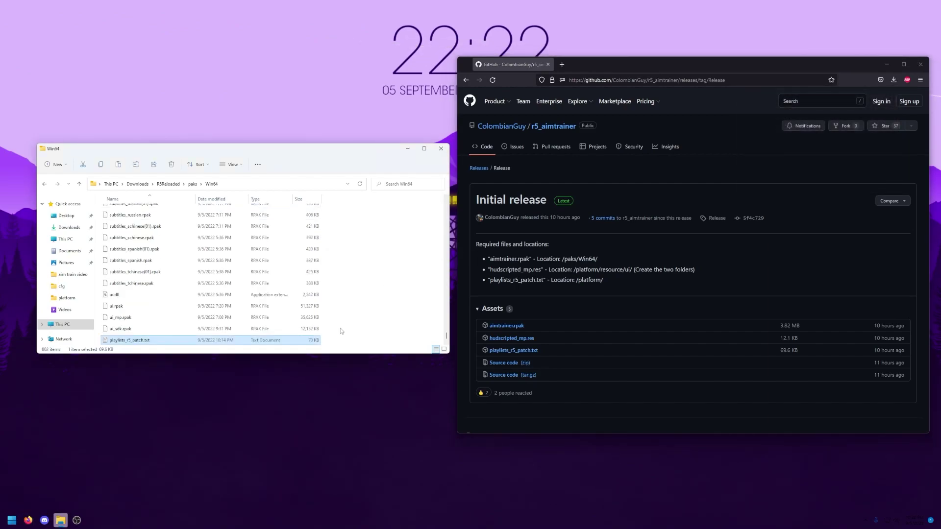
pyautogui.rightClick(274, 341)
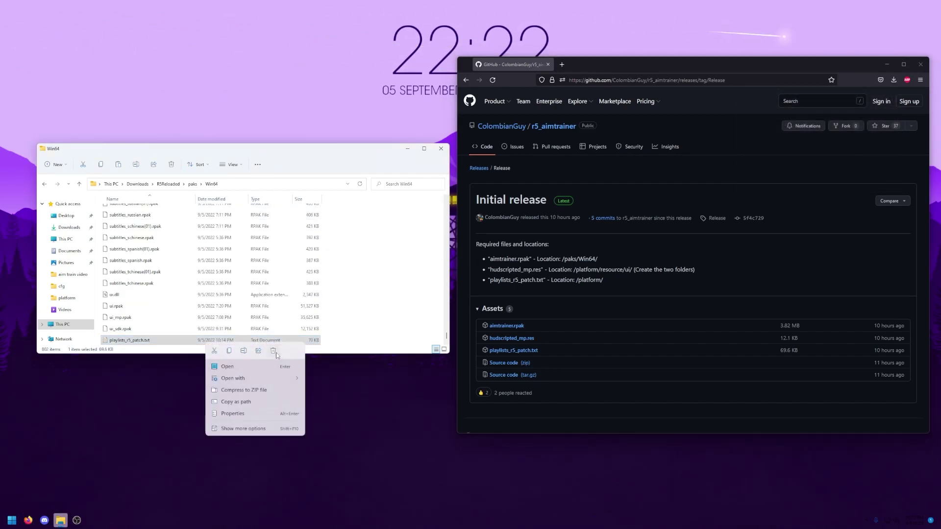
pyautogui.click(273, 350)
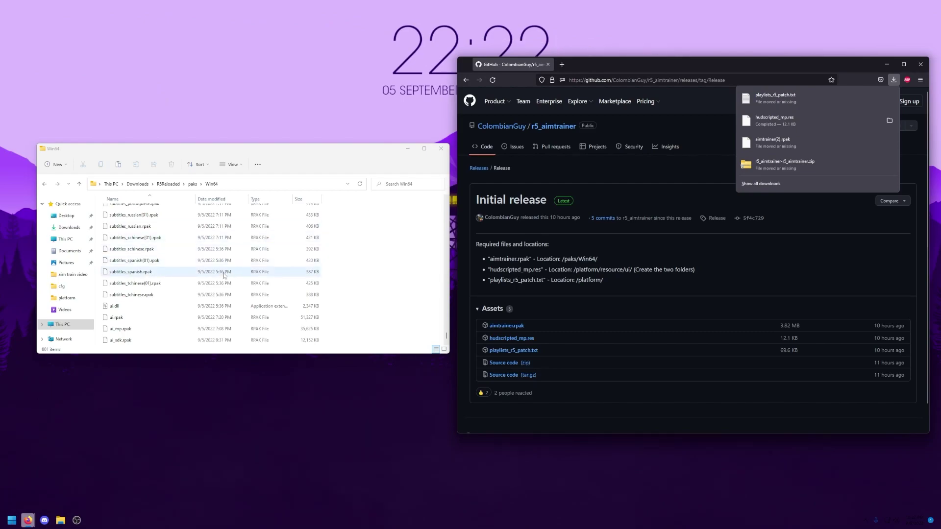
# Open the platform folder in the R5Reloaded directory and inspect its resource/ui subfolder for hudscripted_mp.res.
pyautogui.click(44, 184)
pyautogui.click(45, 185)
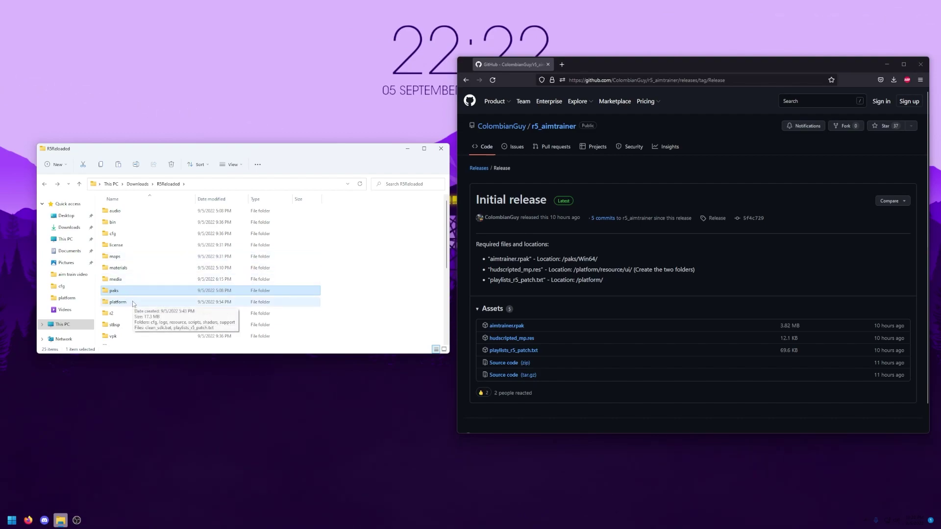
pyautogui.doubleClick(118, 302)
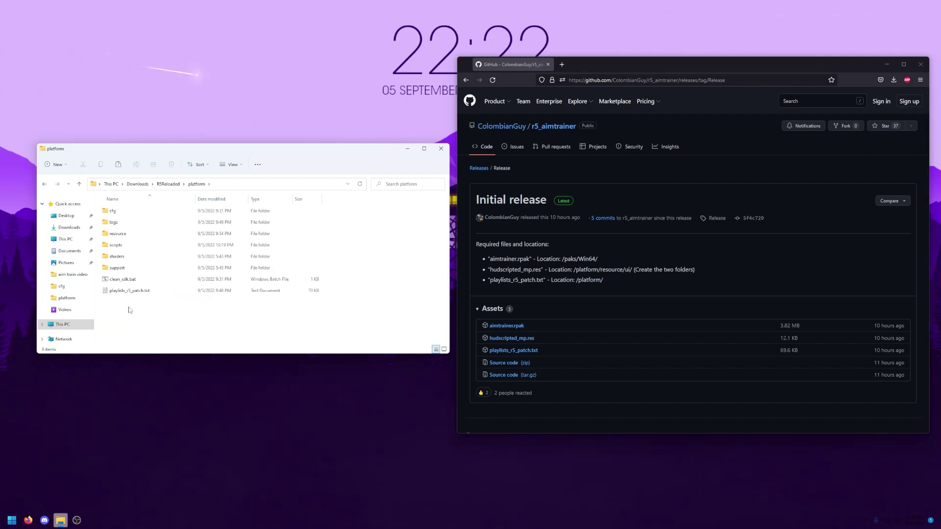
pyautogui.rightClick(130, 307)
pyautogui.moveTo(177, 385)
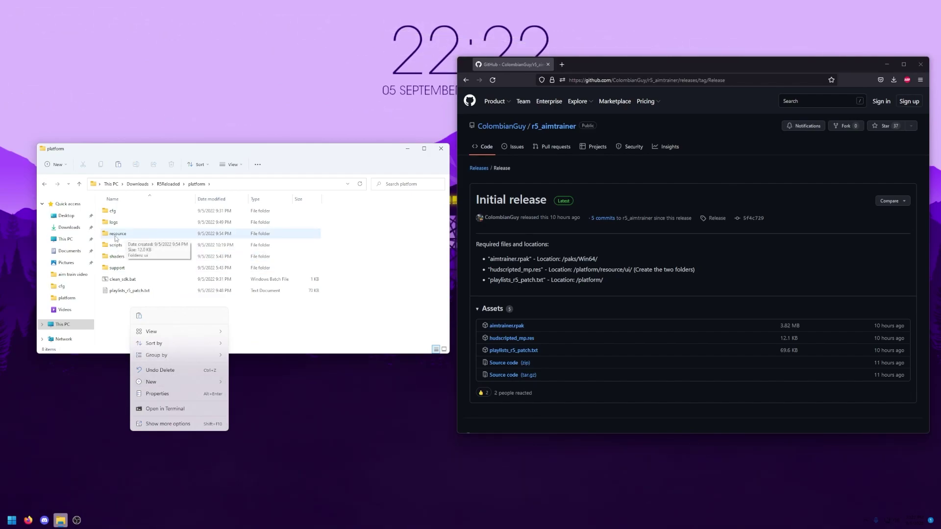
pyautogui.doubleClick(116, 237)
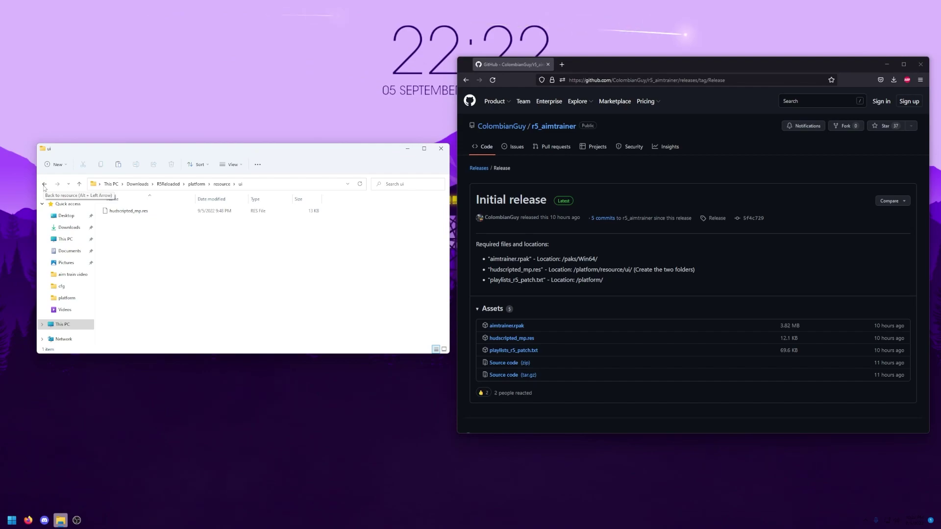
pyautogui.click(44, 185)
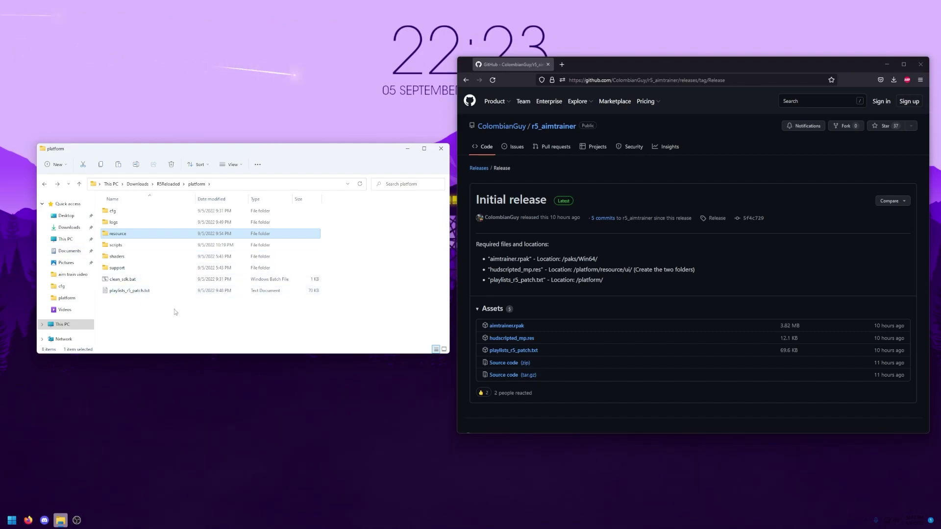
# Check the platform folder for playlists_r5_patch.txt and return to the main R5Reloaded directory.
pyautogui.click(168, 184)
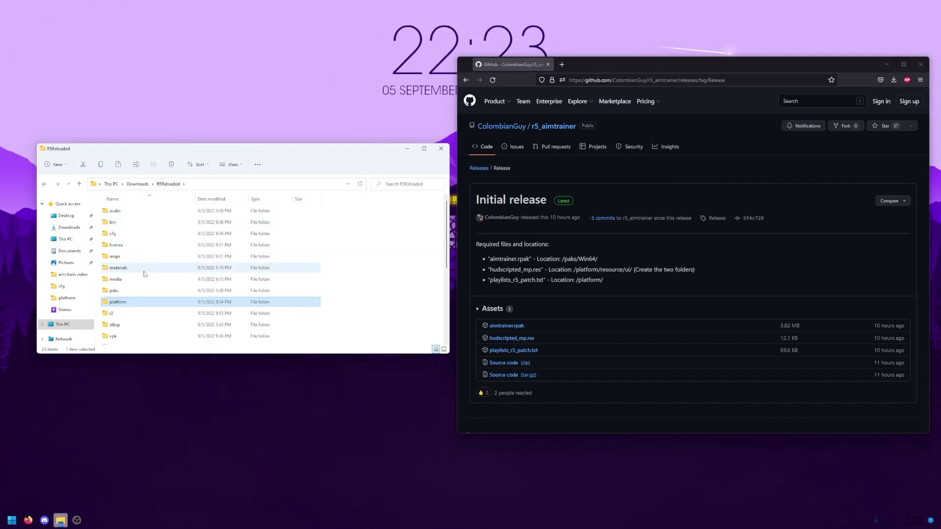
pyautogui.doubleClick(118, 303)
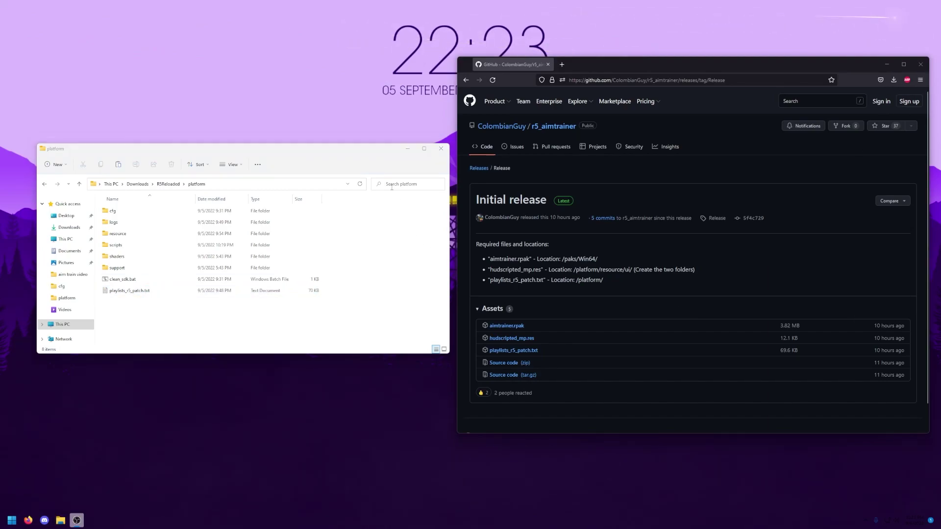
pyautogui.click(44, 185)
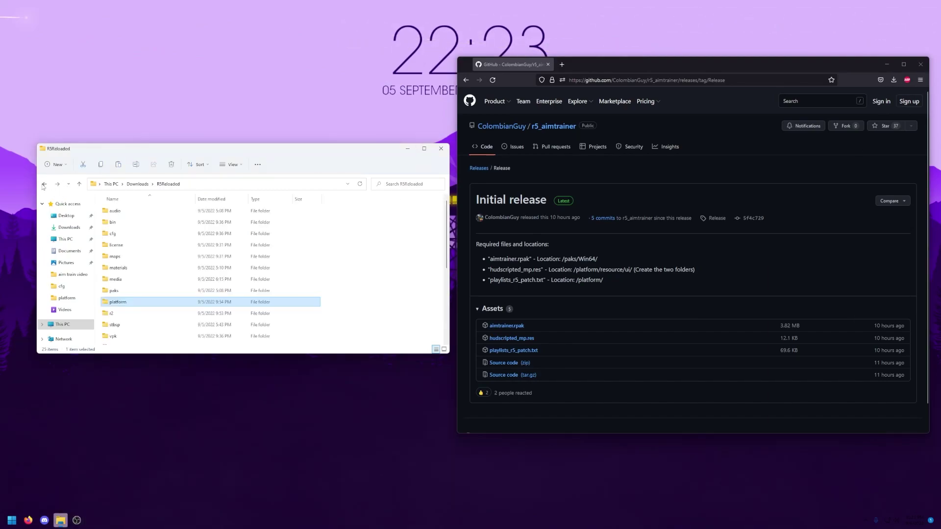
# Close the browser with the GitHub release page and launch the game from the R5Reloaded folder.
pyautogui.click(920, 65)
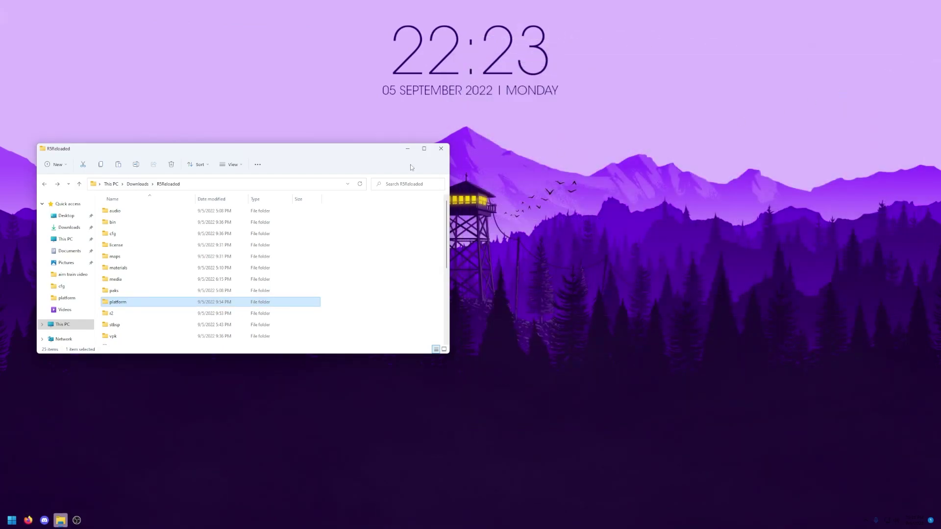
pyautogui.moveTo(185, 152); pyautogui.dragTo(423, 135)
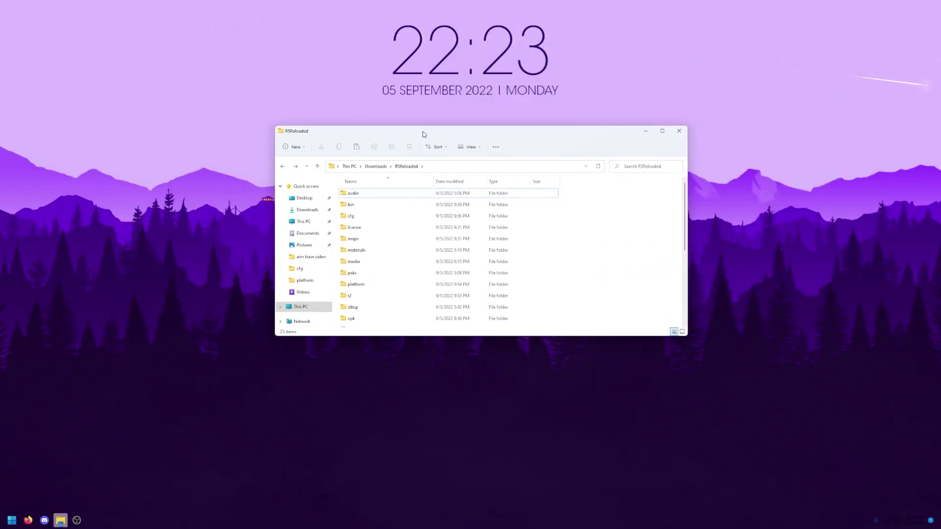
pyautogui.scroll(-5, 432, 244)
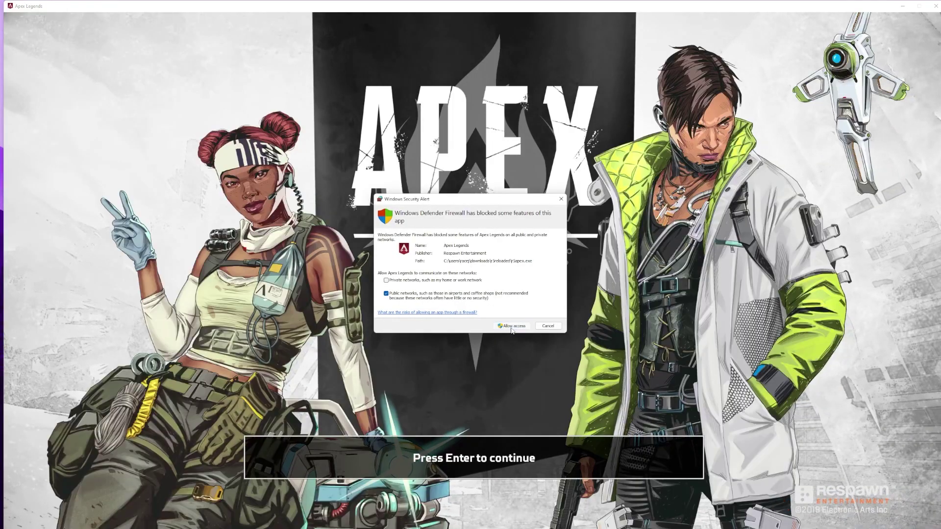
# Allow Apex Legends through the Windows firewall on public networks and continue past the title screen.
pyautogui.click(512, 327)
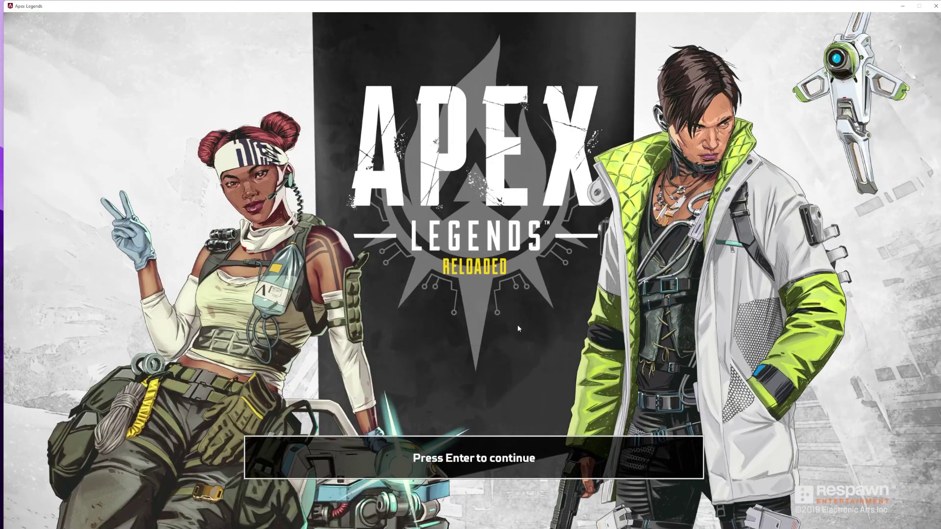
pyautogui.click(483, 467)
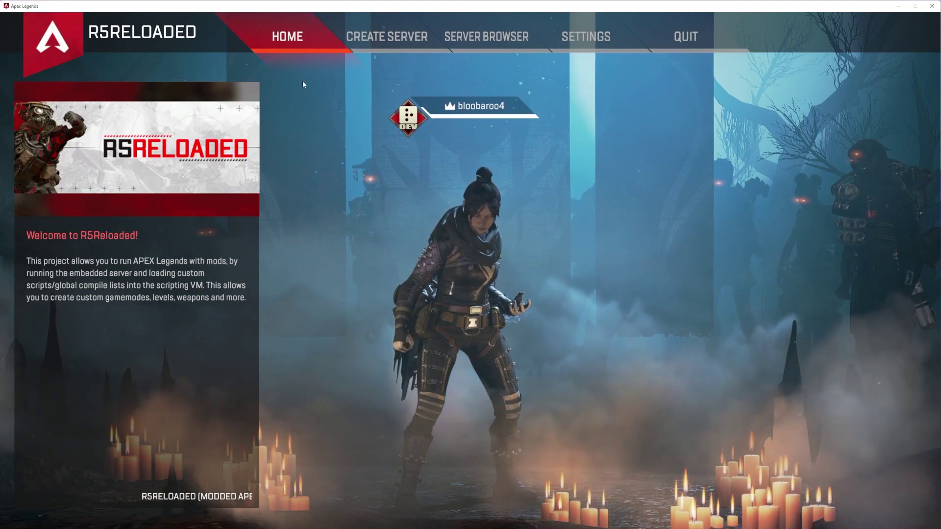
# Open the server creation settings and review the server name and server description dialogs.
pyautogui.click(376, 37)
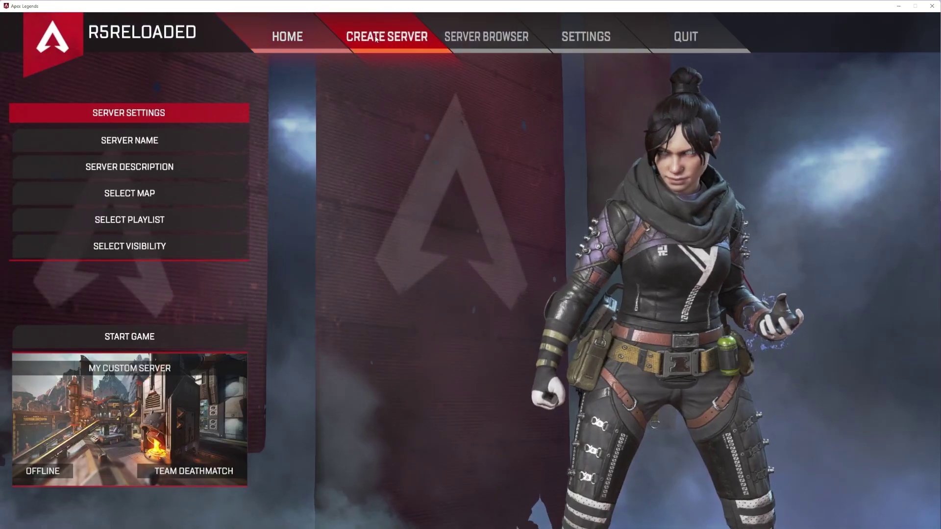
pyautogui.click(172, 138)
pyautogui.click(470, 339)
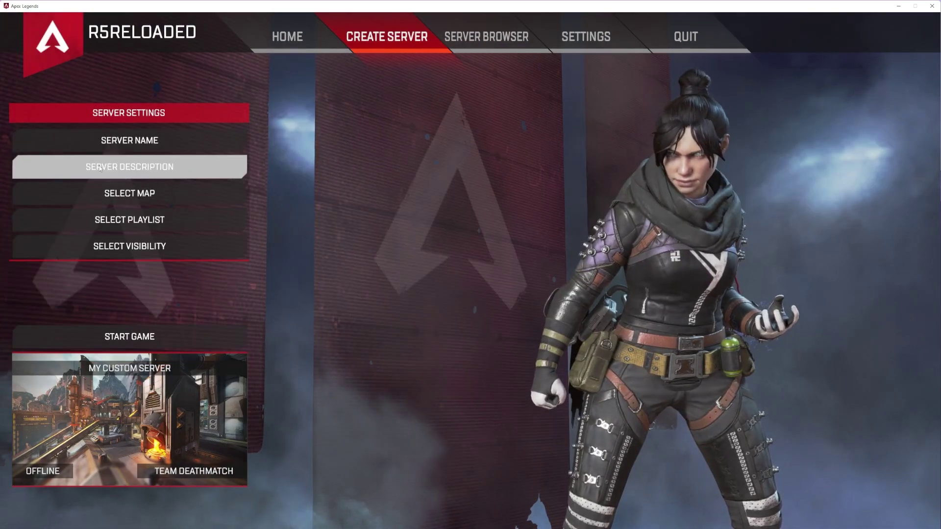
pyautogui.click(147, 167)
pyautogui.click(426, 331)
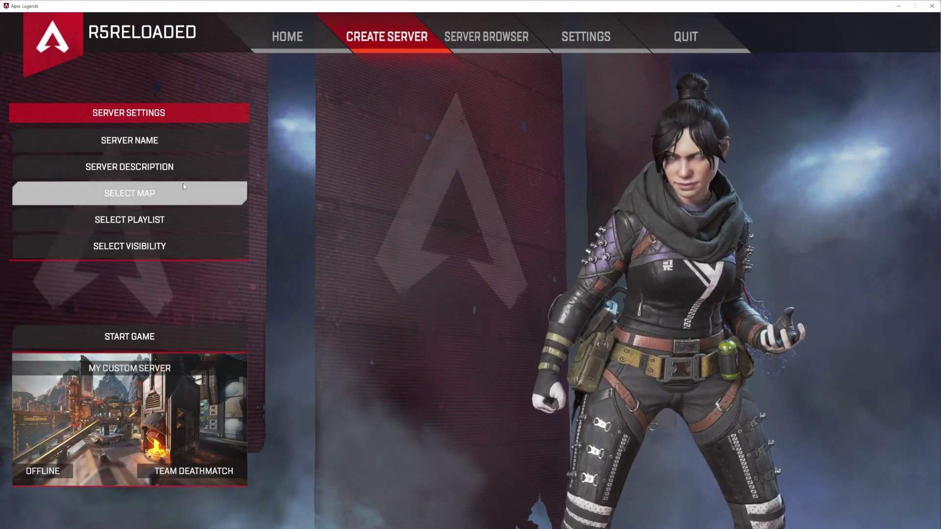
# Set the server's playlist to Flowstate Aim Trainer and its visibility to Offline, and start the game.
pyautogui.click(147, 219)
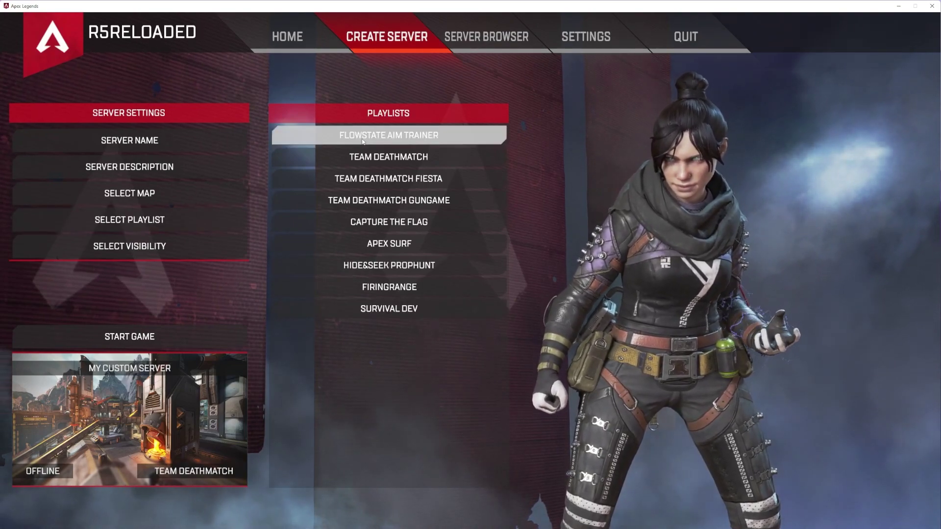
pyautogui.click(383, 136)
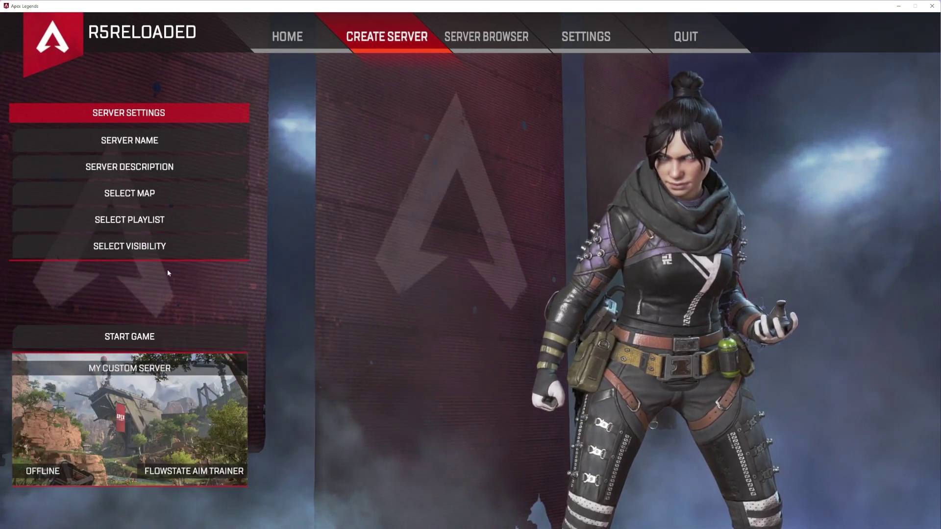
pyautogui.click(240, 246)
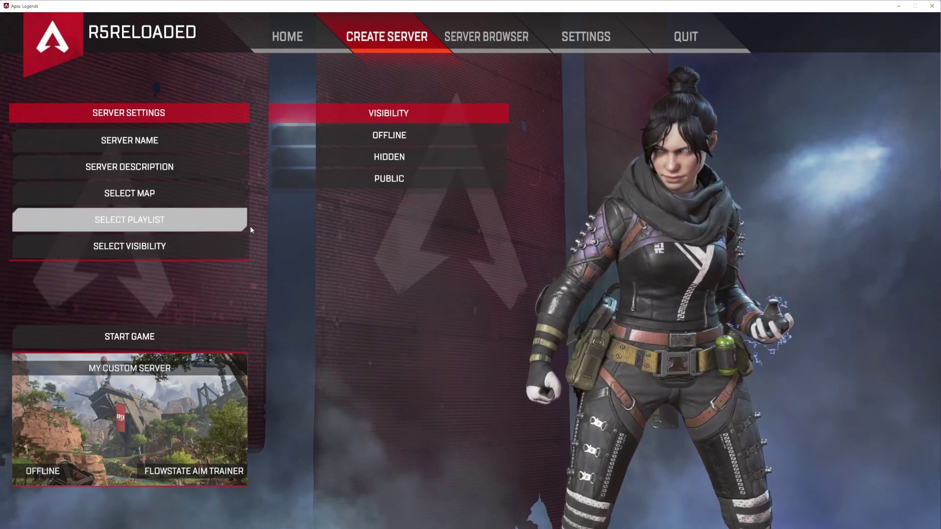
pyautogui.click(381, 135)
pyautogui.click(181, 338)
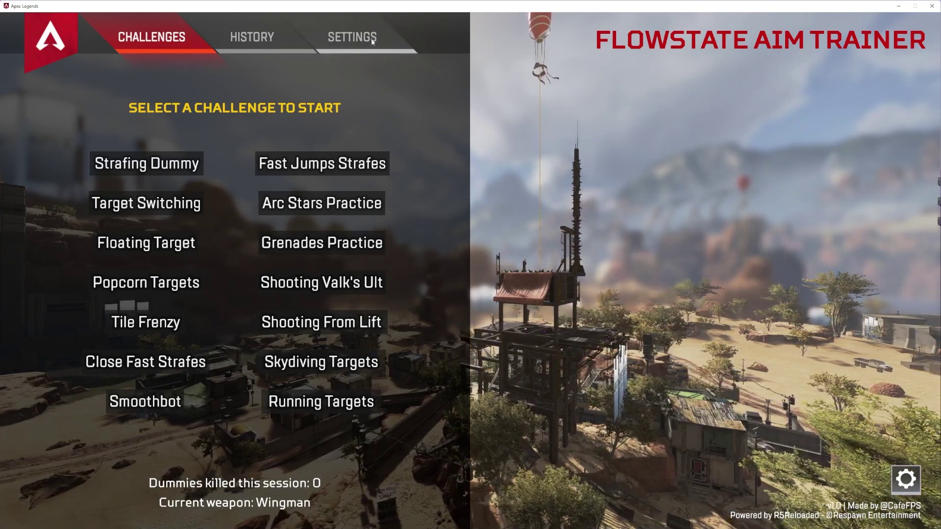
# Browse the weapon categories in the aim trainer's weapon selector and equip the R-99 from the SMGs.
pyautogui.click(371, 38)
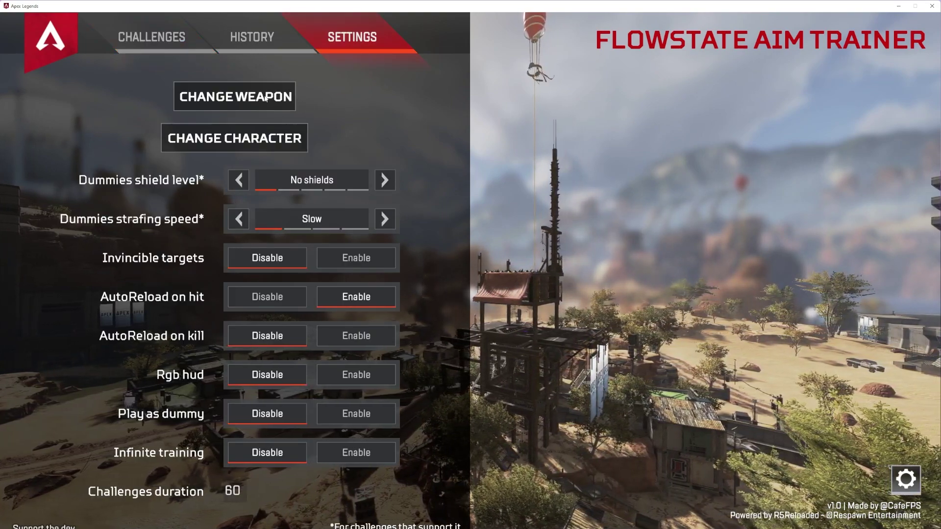
pyautogui.click(265, 98)
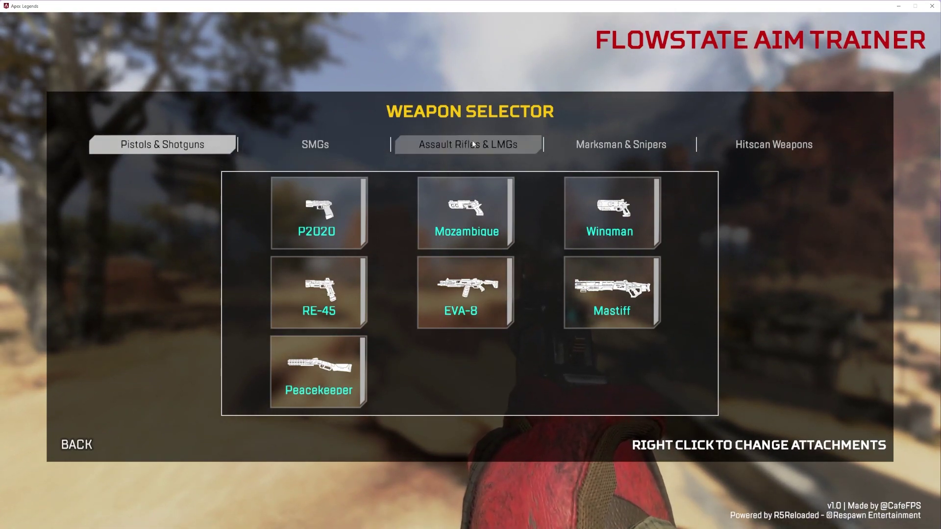
pyautogui.click(473, 144)
pyautogui.click(595, 151)
pyautogui.click(318, 153)
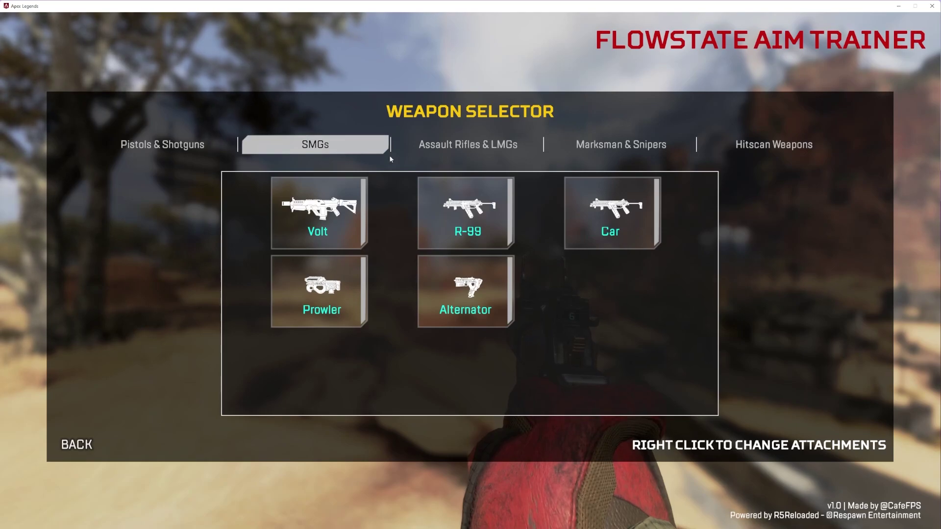
pyautogui.click(590, 223)
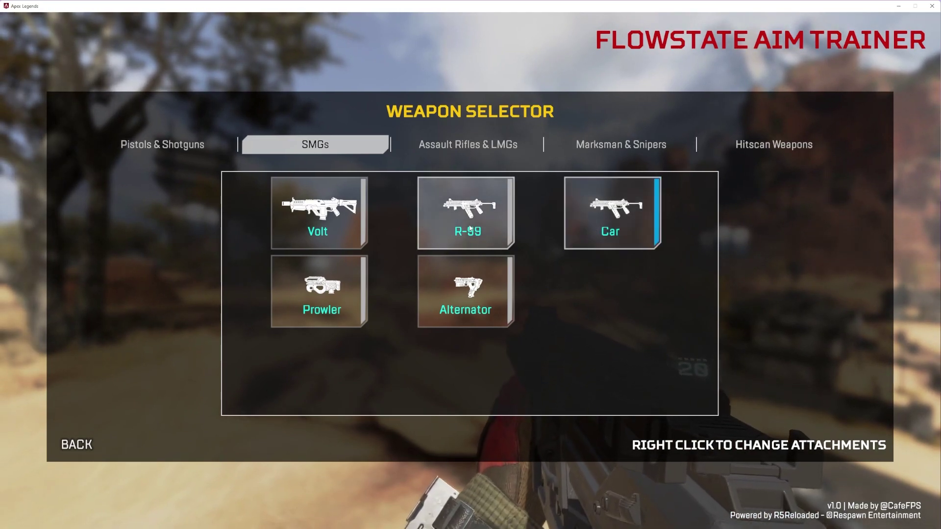
pyautogui.click(469, 229)
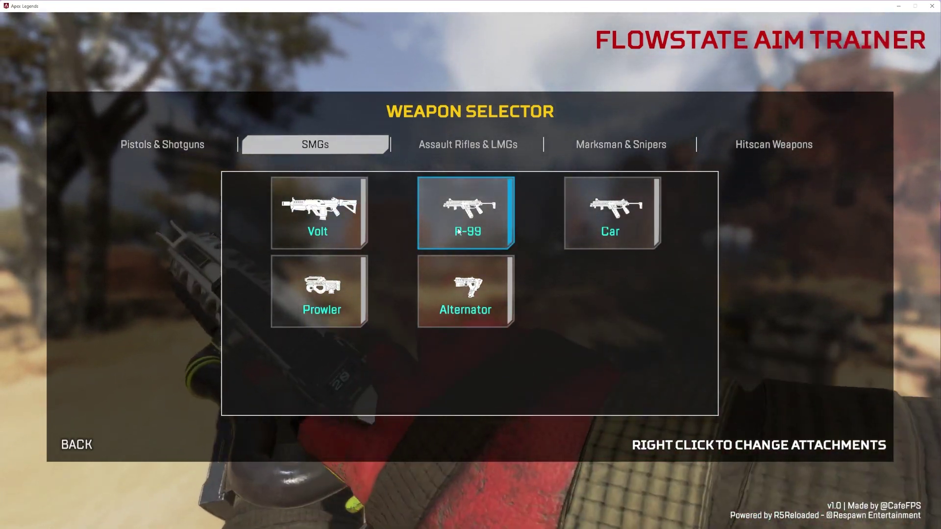
# Attach the second listed optic to the R-99 and return to the aim trainer settings.
pyautogui.rightClick(458, 232)
pyautogui.click(529, 313)
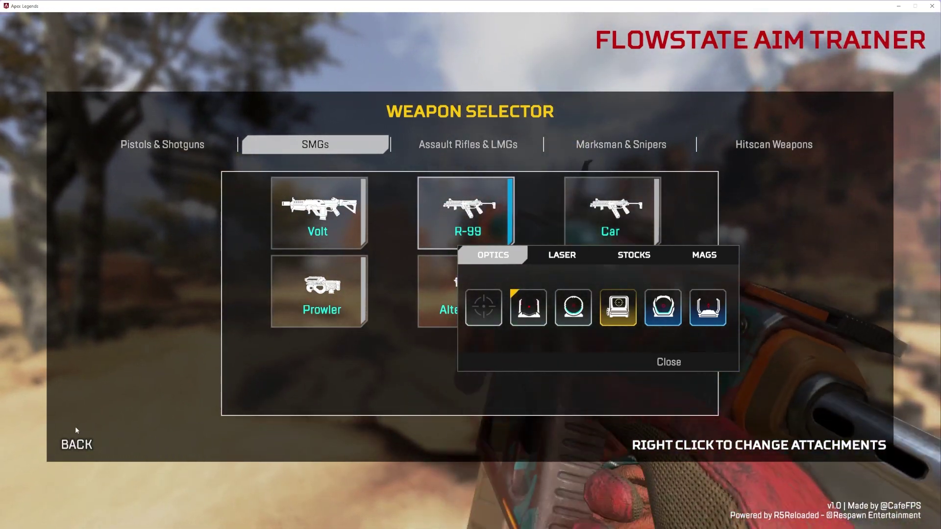
pyautogui.click(76, 443)
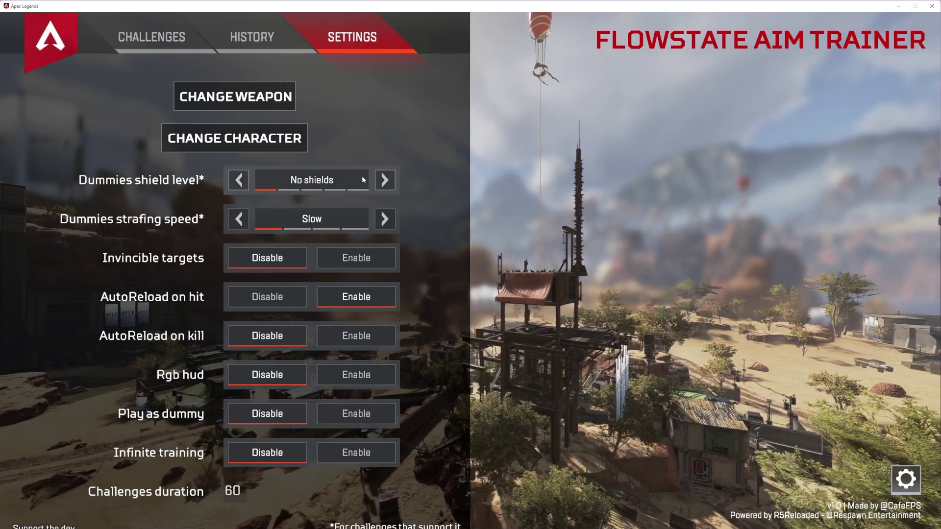
# Set the dummies' shield level to Level 2 (Blue), their strafing speed to Normal, and the challenges duration to 120.
pyautogui.click(384, 180)
pyautogui.click(384, 180)
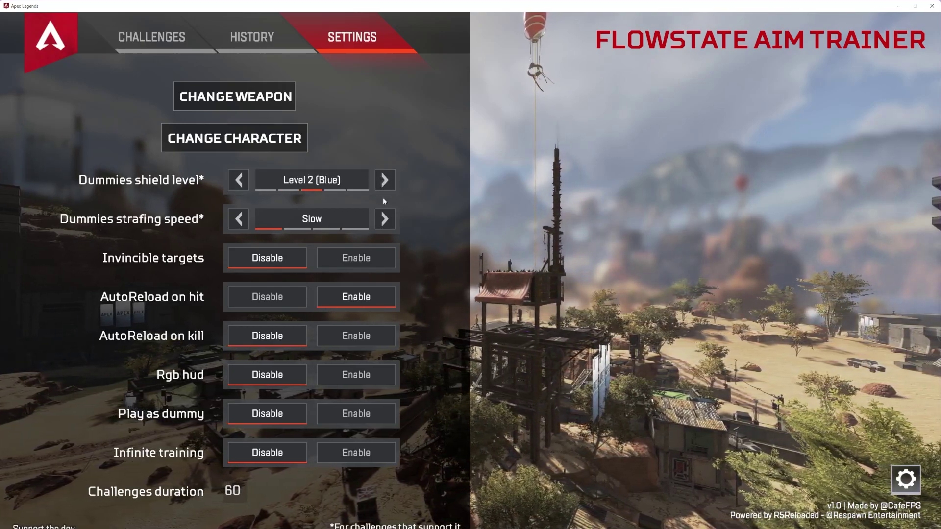
pyautogui.click(383, 223)
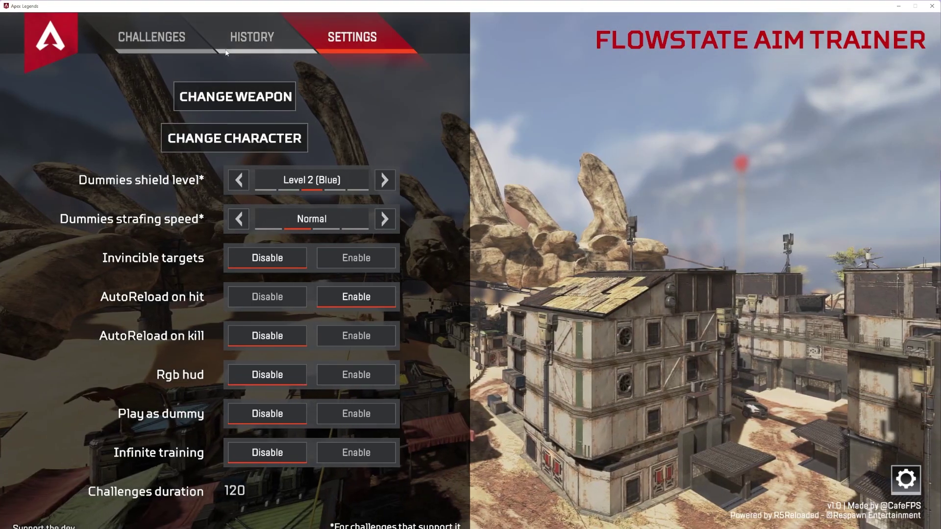
# Check the challenge history, and start the Close Fast Strafes challenge, shooting at the strafing dummy.
pyautogui.click(236, 42)
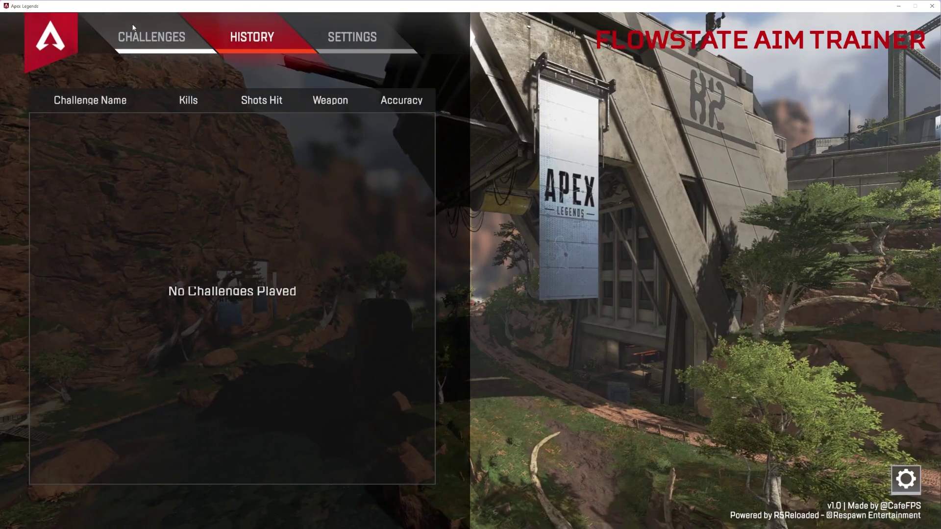
pyautogui.click(136, 32)
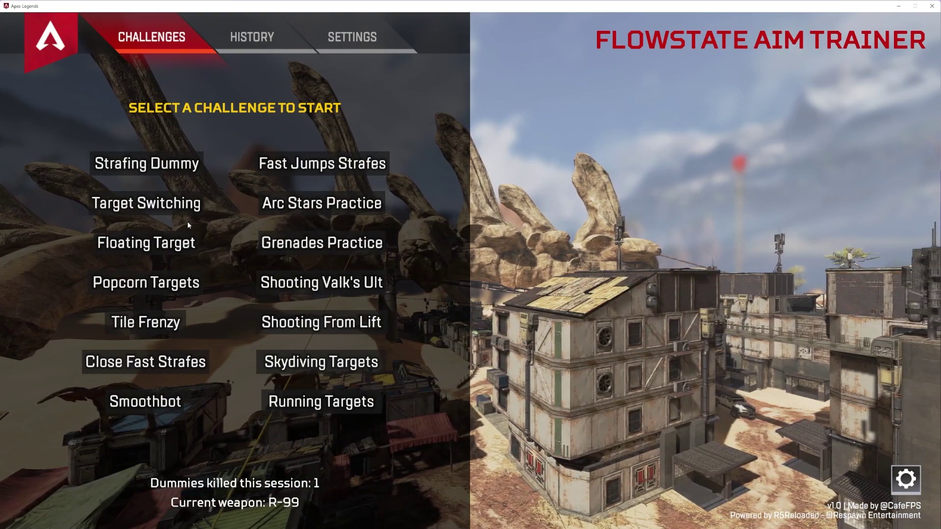
pyautogui.click(196, 363)
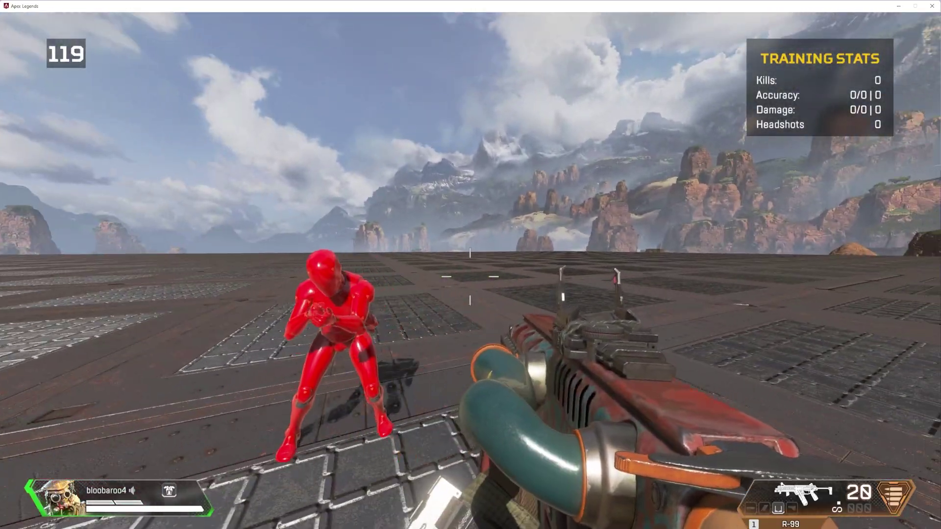
pyautogui.moveTo(469, 276); pyautogui.dragTo(470, 276)
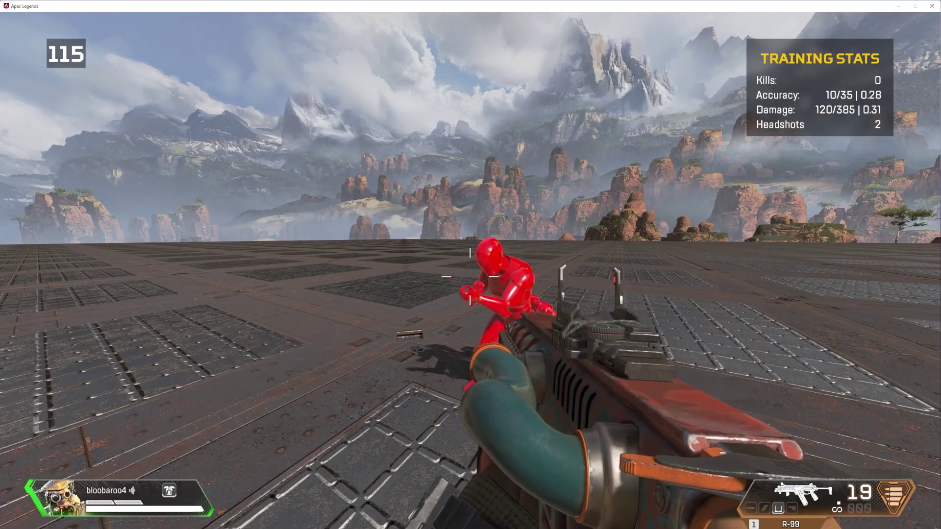
# Finish the running Close Fast Strafes challenge early and return to the list of challenges.
pyautogui.press('Escape')
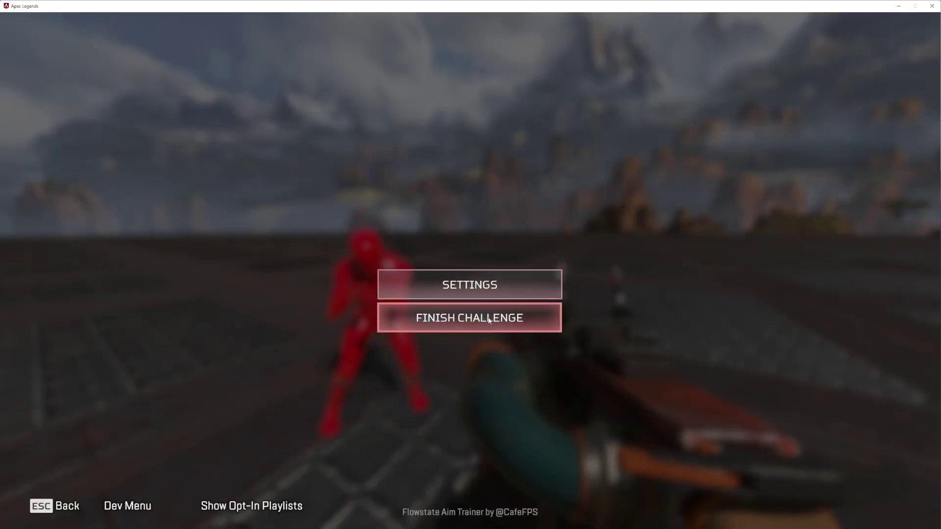
pyautogui.click(488, 320)
pyautogui.click(518, 269)
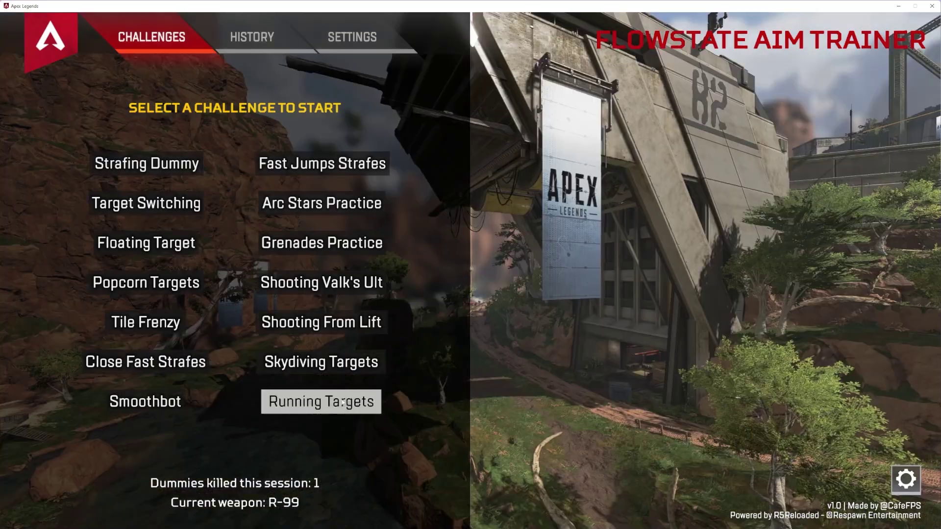
# Try the Running Targets challenge, finish it early and return to the list of challenges.
pyautogui.click(372, 401)
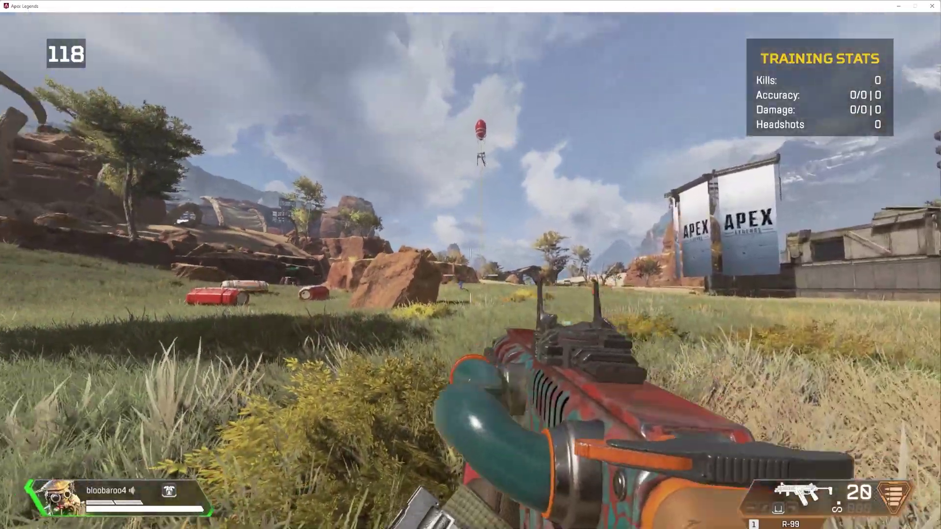
pyautogui.press('Escape')
pyautogui.click(470, 317)
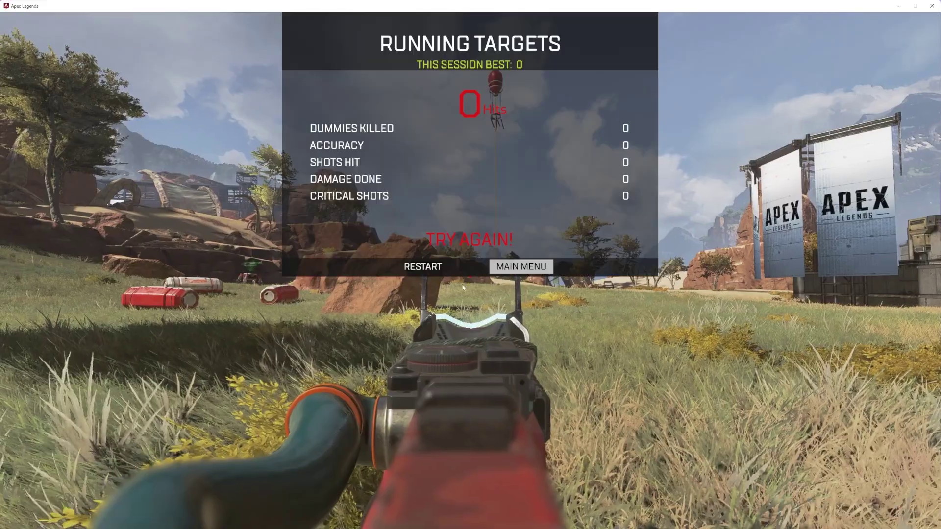
pyautogui.click(527, 270)
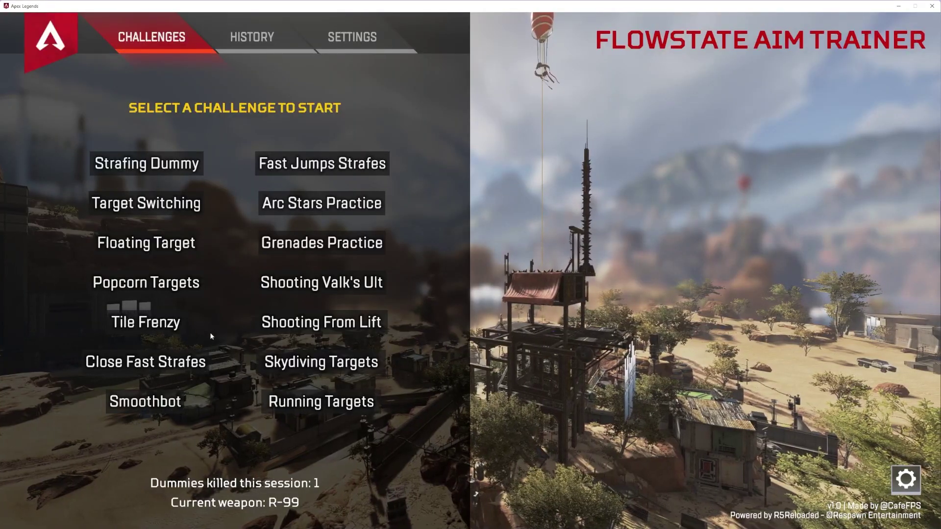
# Start the Popcorn Targets challenge, shoot at the airborne dummies, and end it early to return to the list of challenges.
pyautogui.click(143, 285)
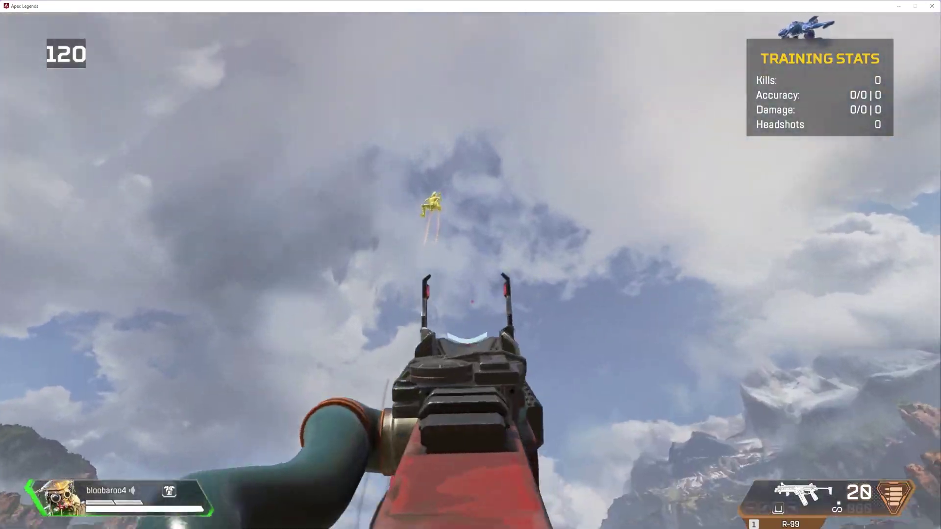
pyautogui.click(470, 264)
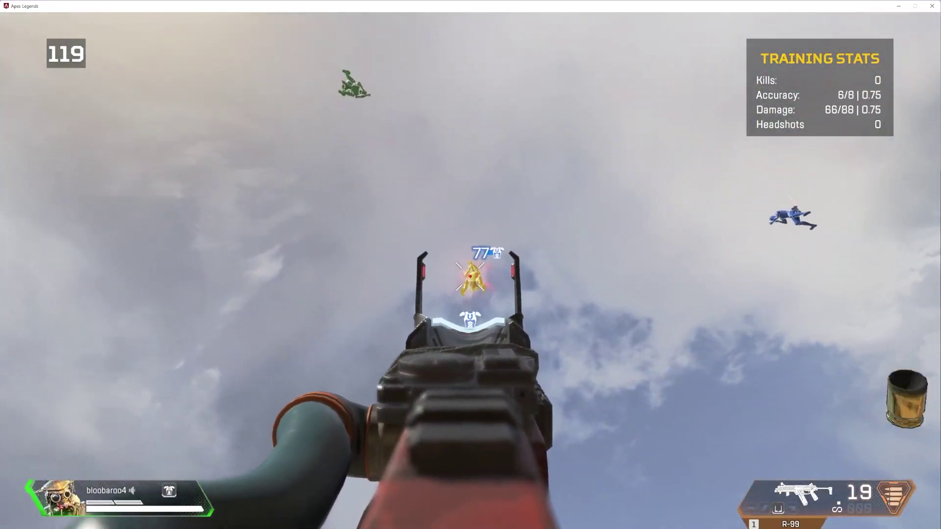
pyautogui.click(470, 265)
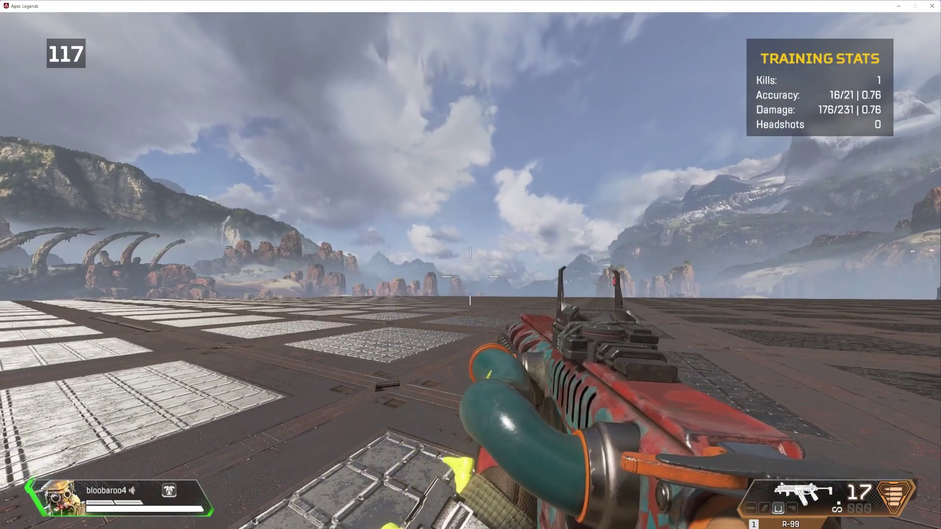
pyautogui.press('Escape')
pyautogui.click(456, 317)
pyautogui.click(500, 267)
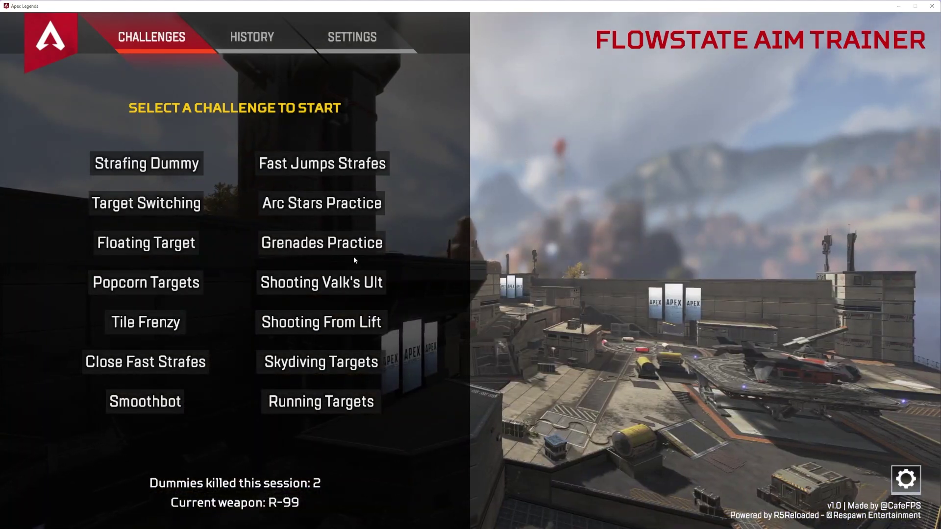
# Start the Shooting Valk's Ult challenge, fire at the flying target, and end it early to return to the list of challenges.
pyautogui.click(351, 283)
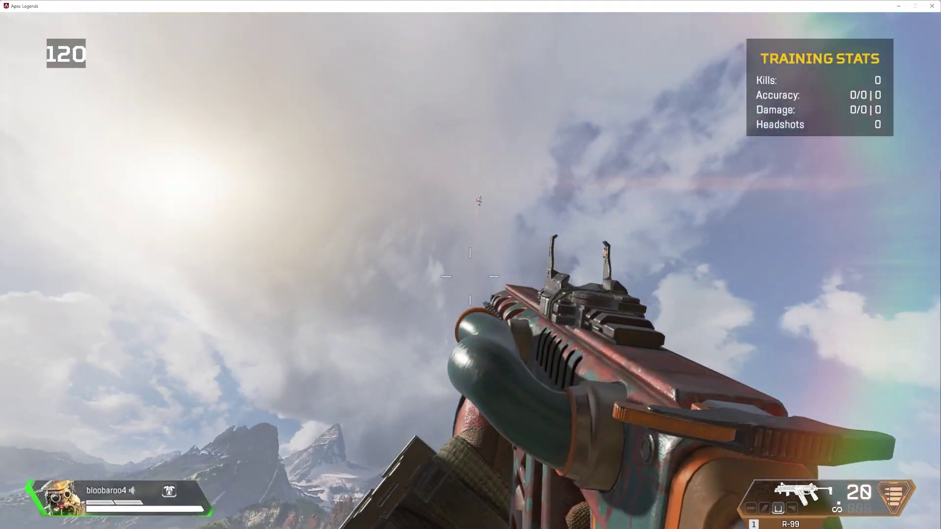
pyautogui.moveTo(470, 265); pyautogui.dragTo(470, 264)
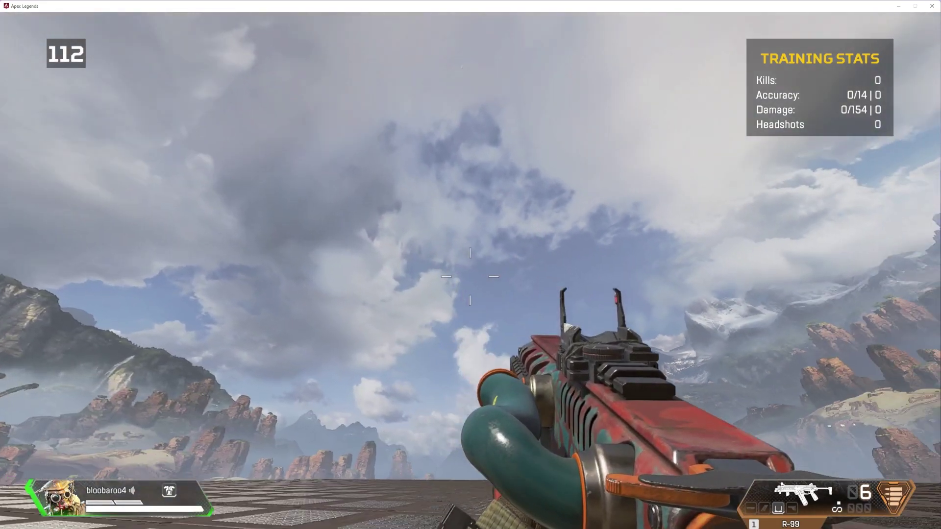
pyautogui.press('Escape')
pyautogui.click(453, 319)
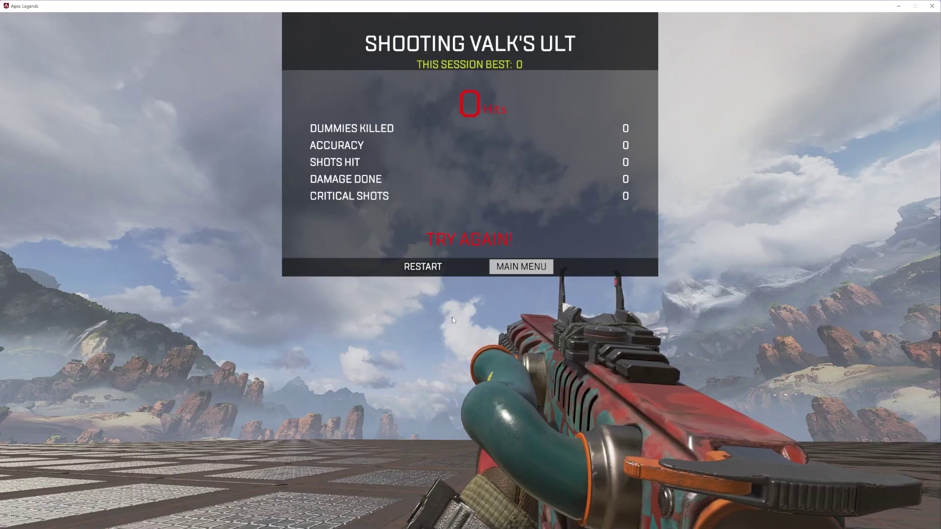
pyautogui.click(521, 267)
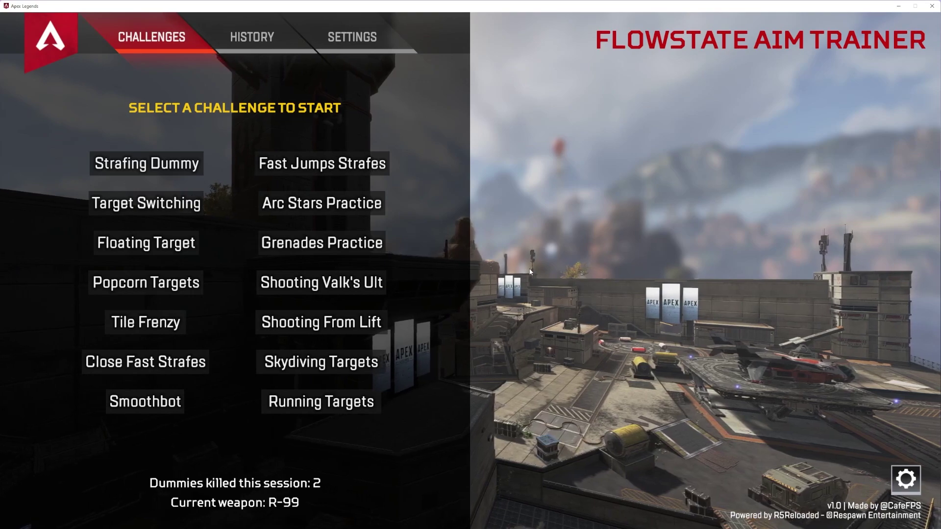